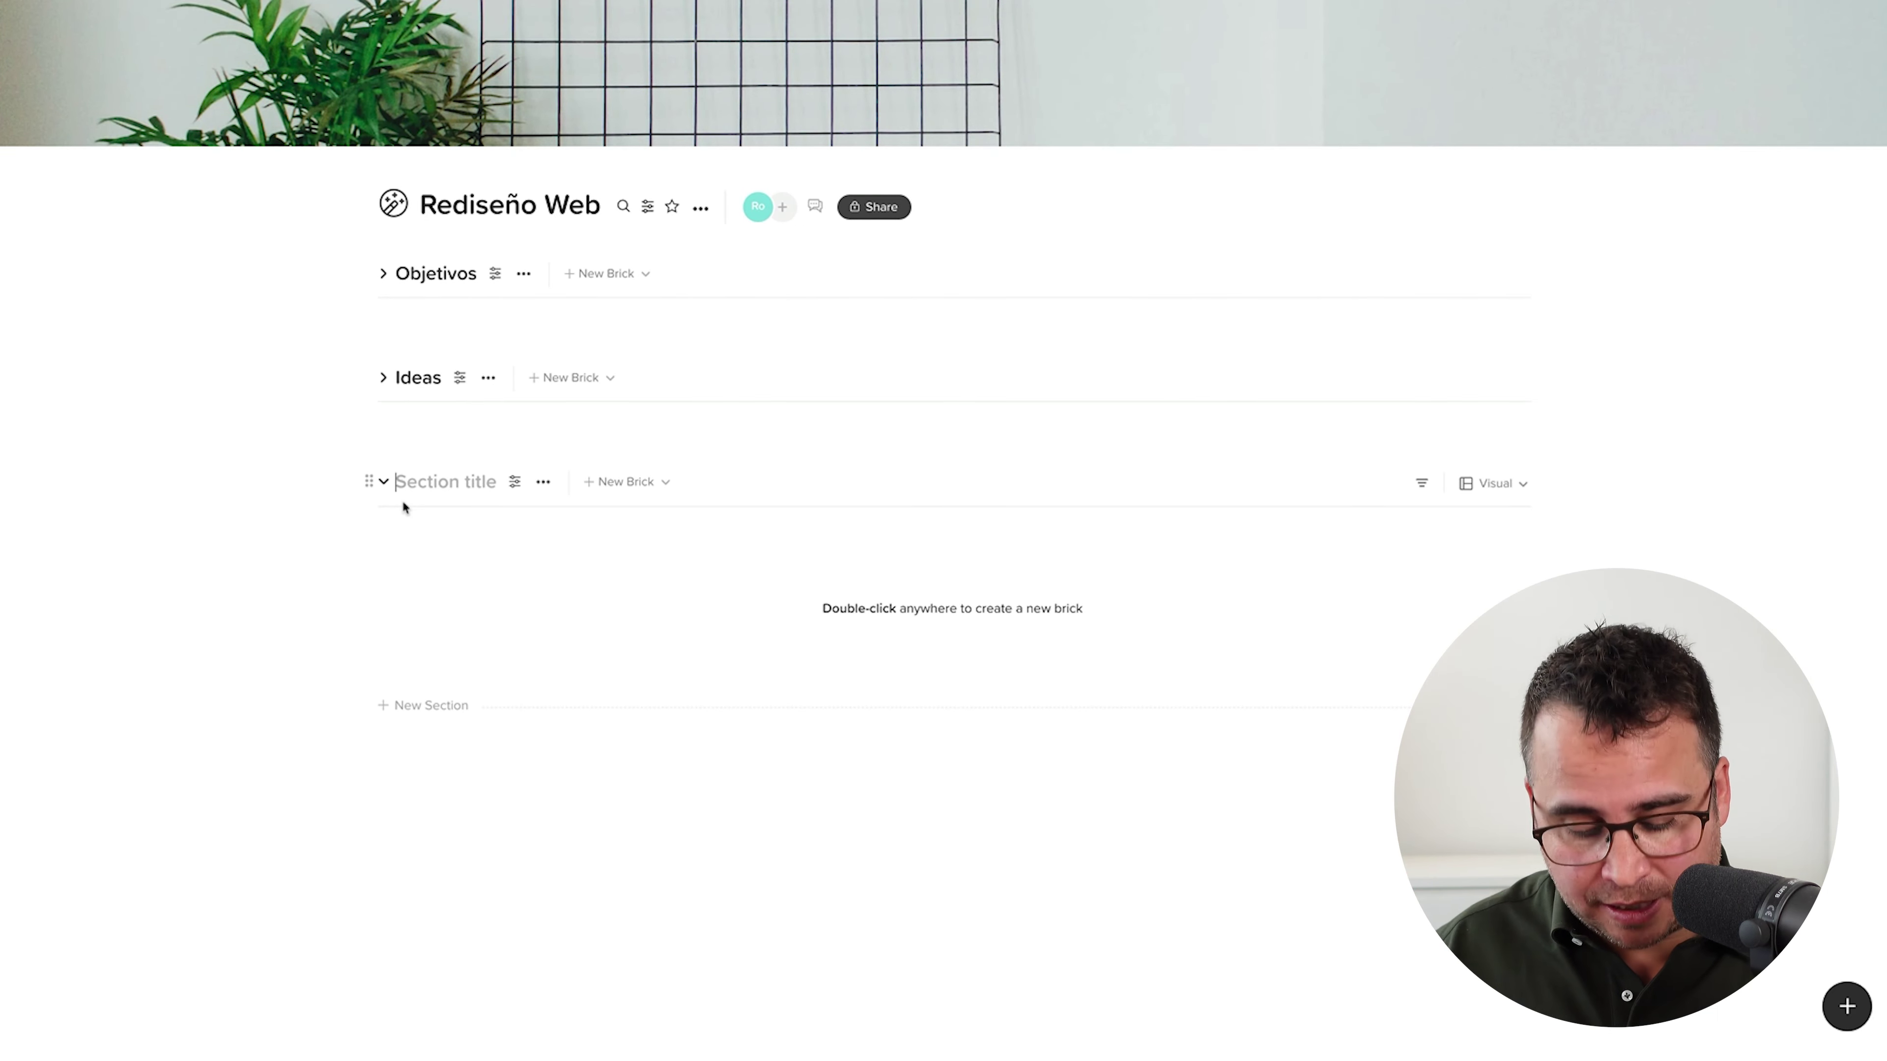
# Title the new section Copywriting and switch its layout to the Kanban view.
pyautogui.write('Copywriting')
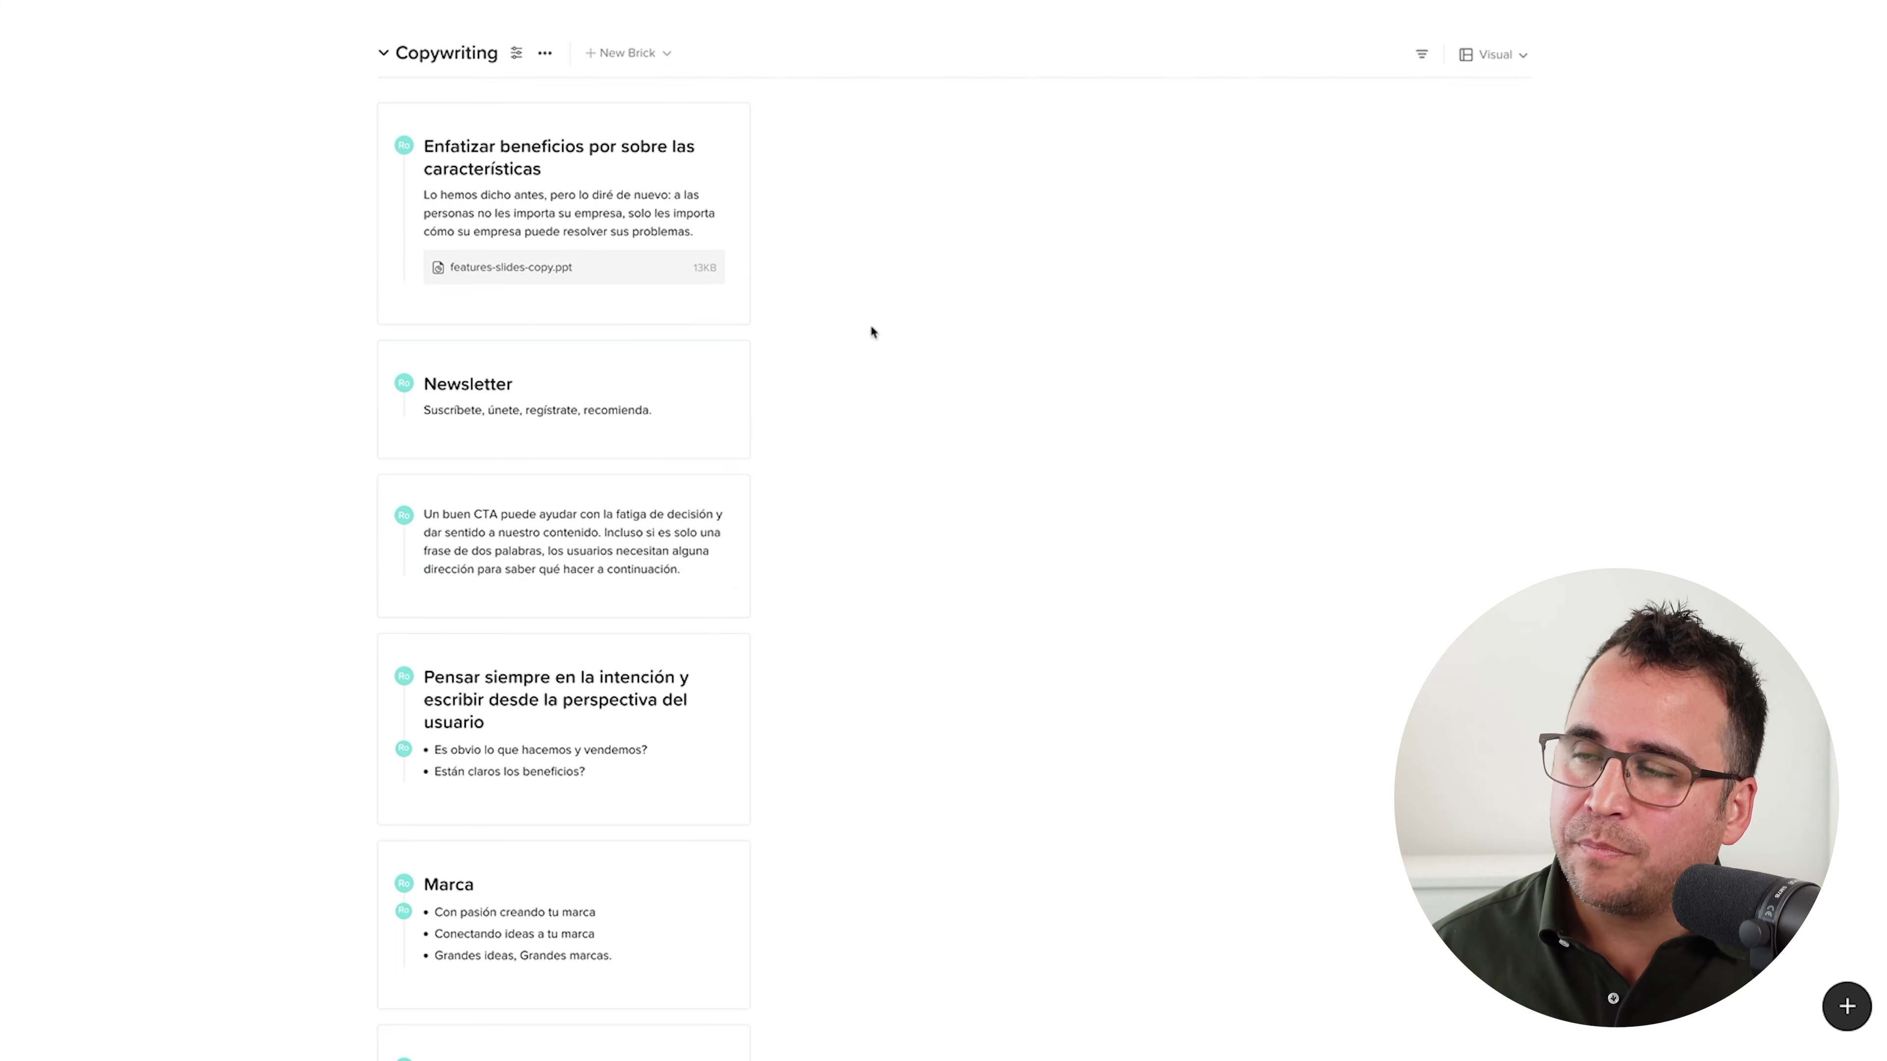
pyautogui.scroll(-4, 520, 505)
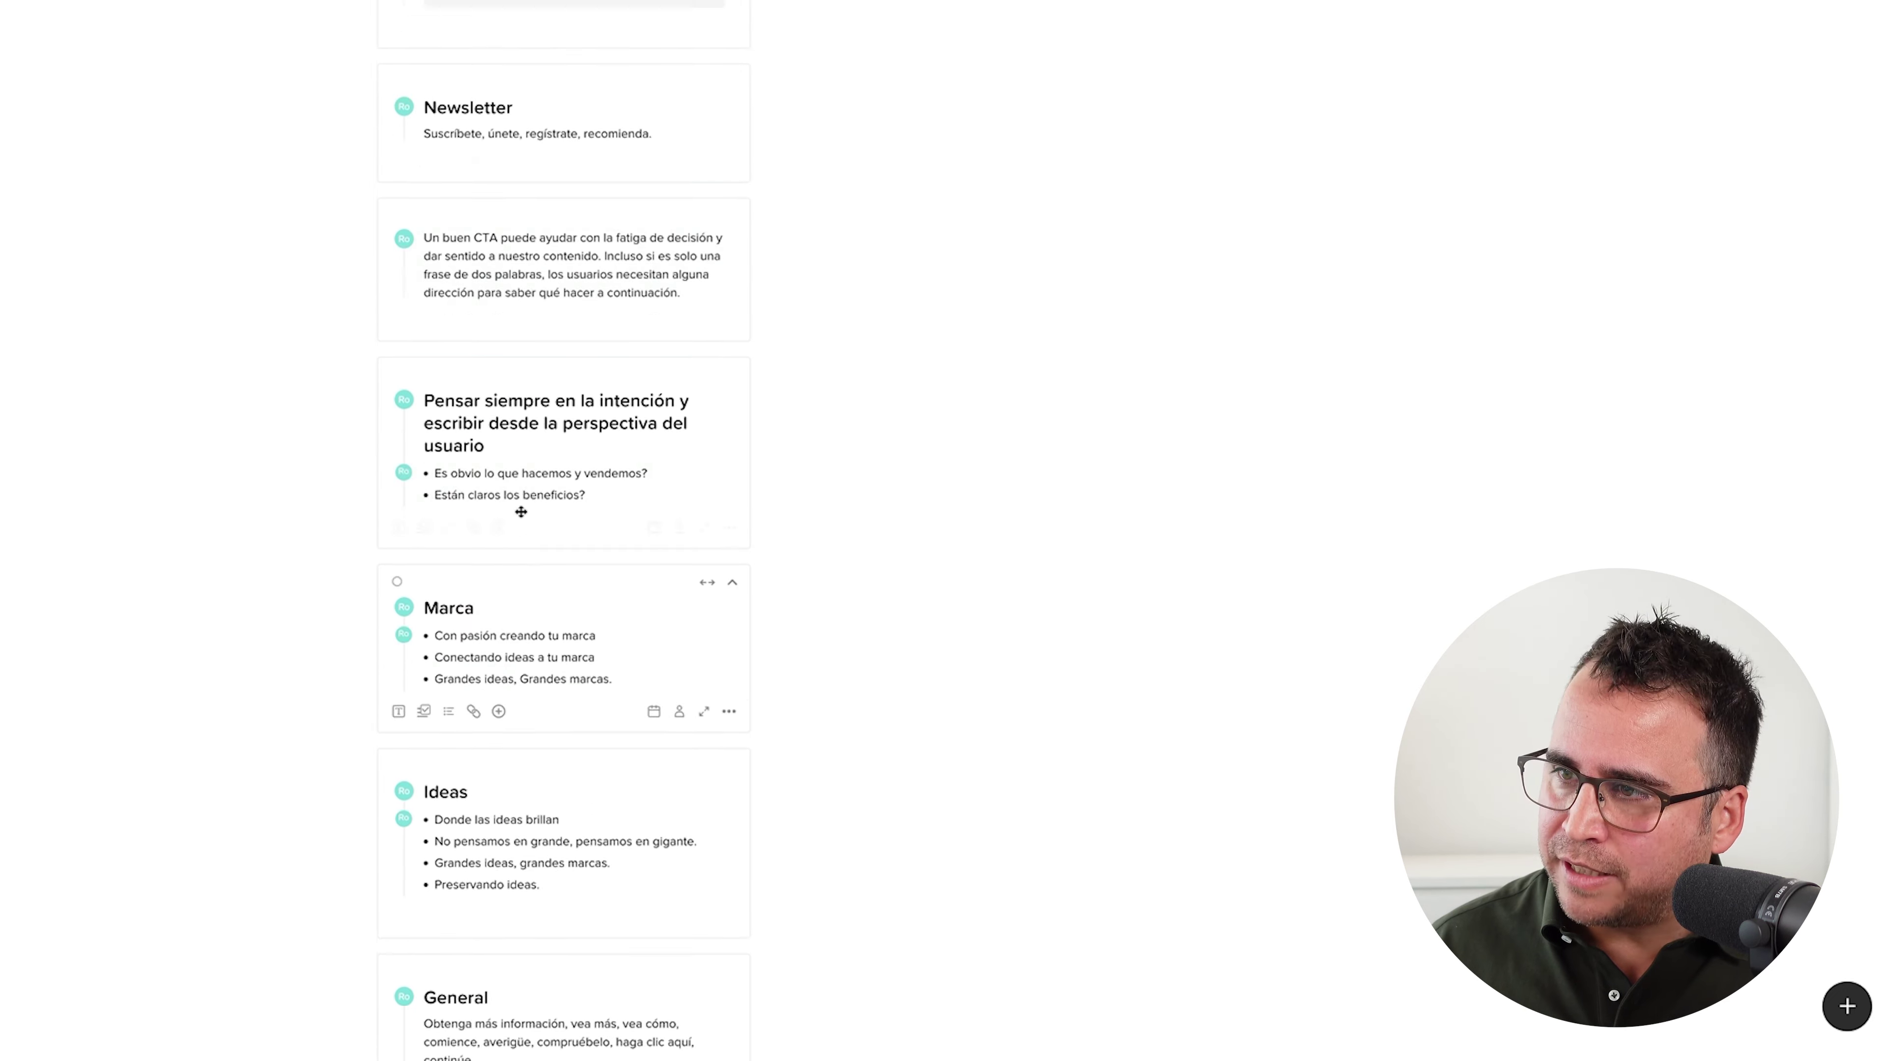
pyautogui.scroll(4, 579, 498)
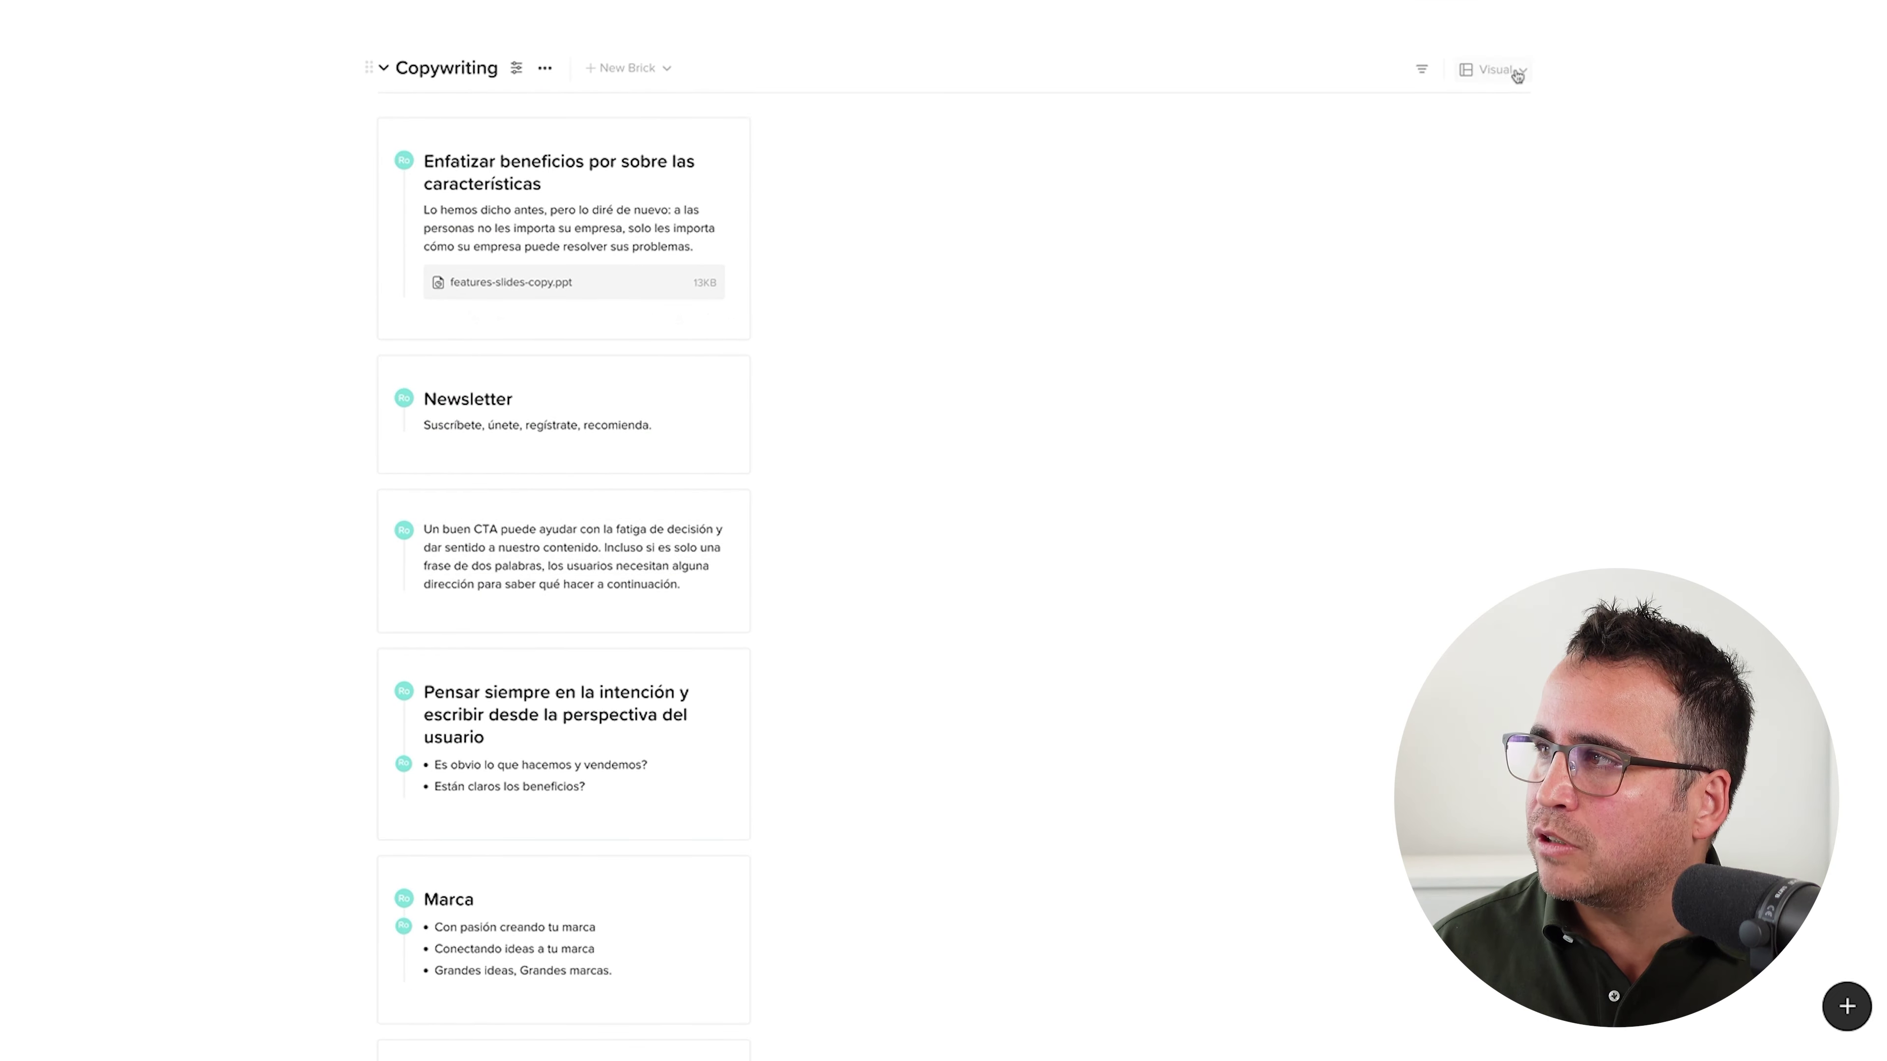
pyautogui.click(1493, 70)
pyautogui.click(1367, 130)
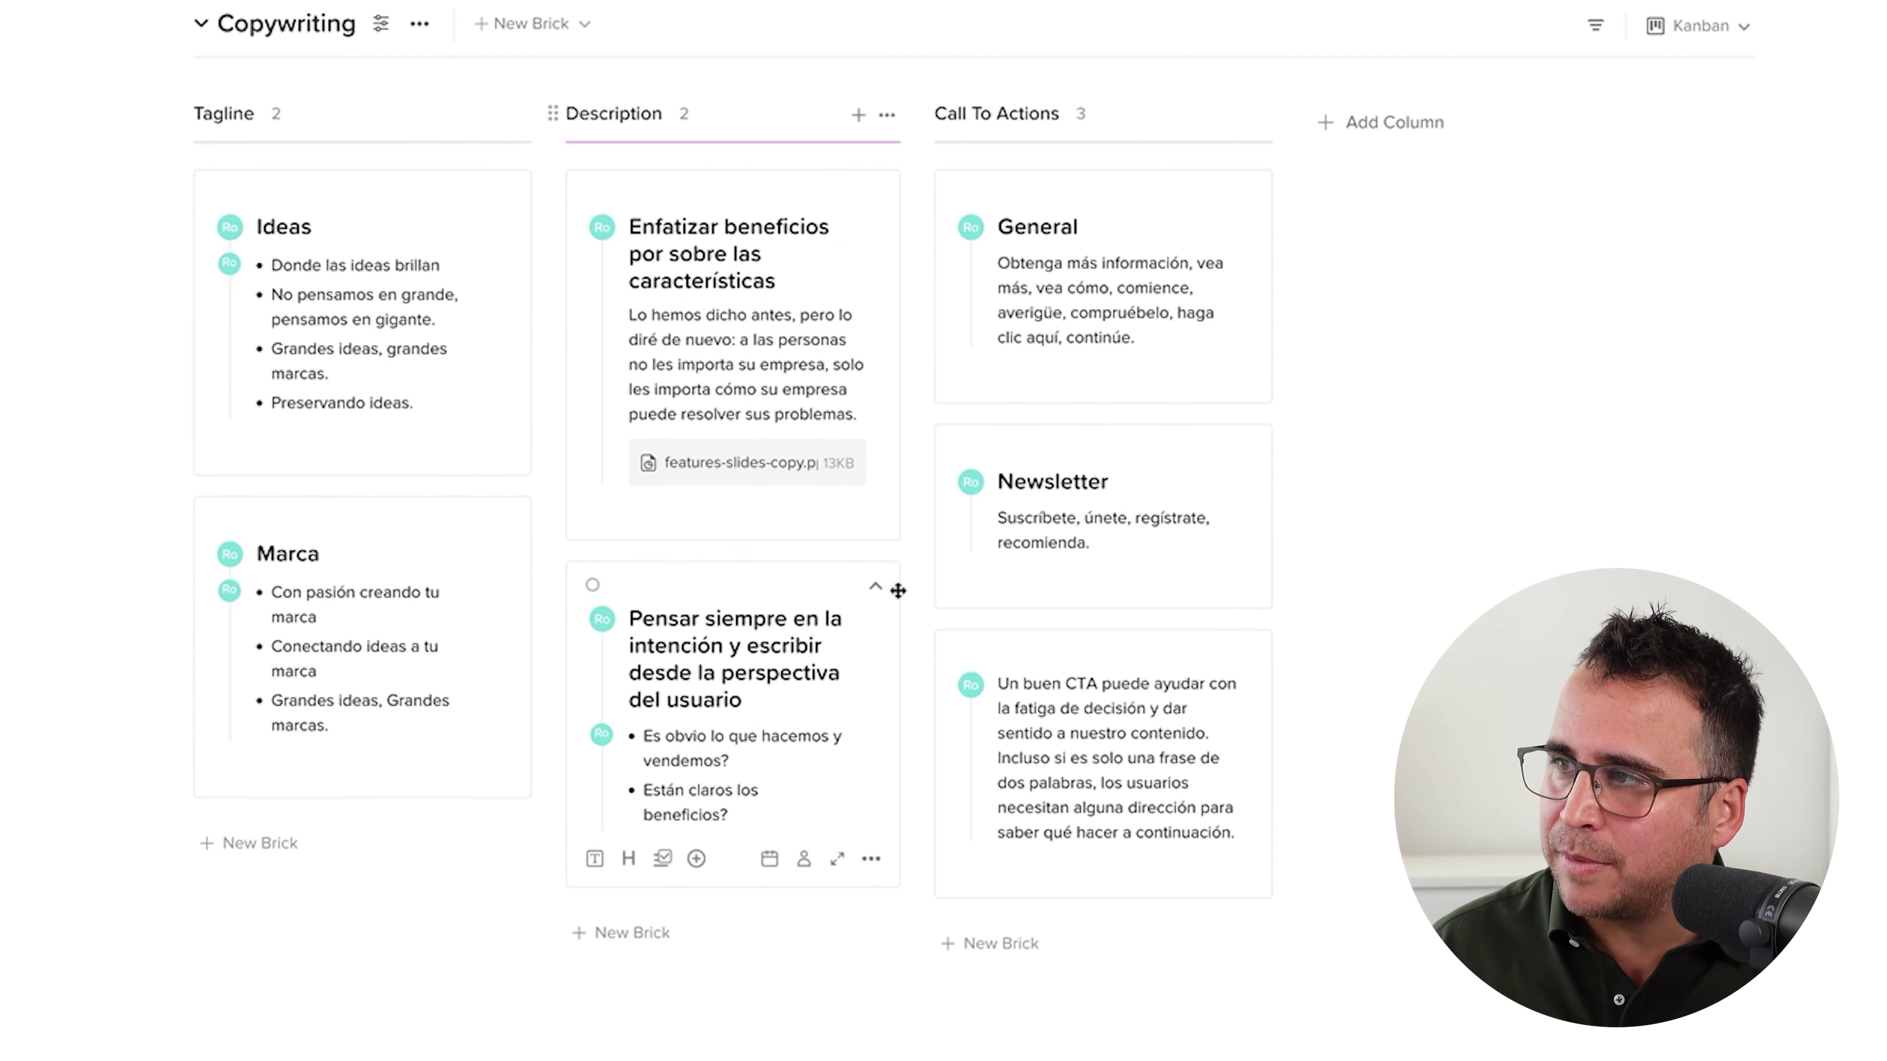
# Widen the Description column in the Copywriting section and set its color to lime green.
pyautogui.moveTo(400, 221)
pyautogui.mouseDown()
pyautogui.moveTo(784, 240)
pyautogui.moveTo(443, 185)
pyautogui.moveTo(404, 215)
pyautogui.mouseUp()
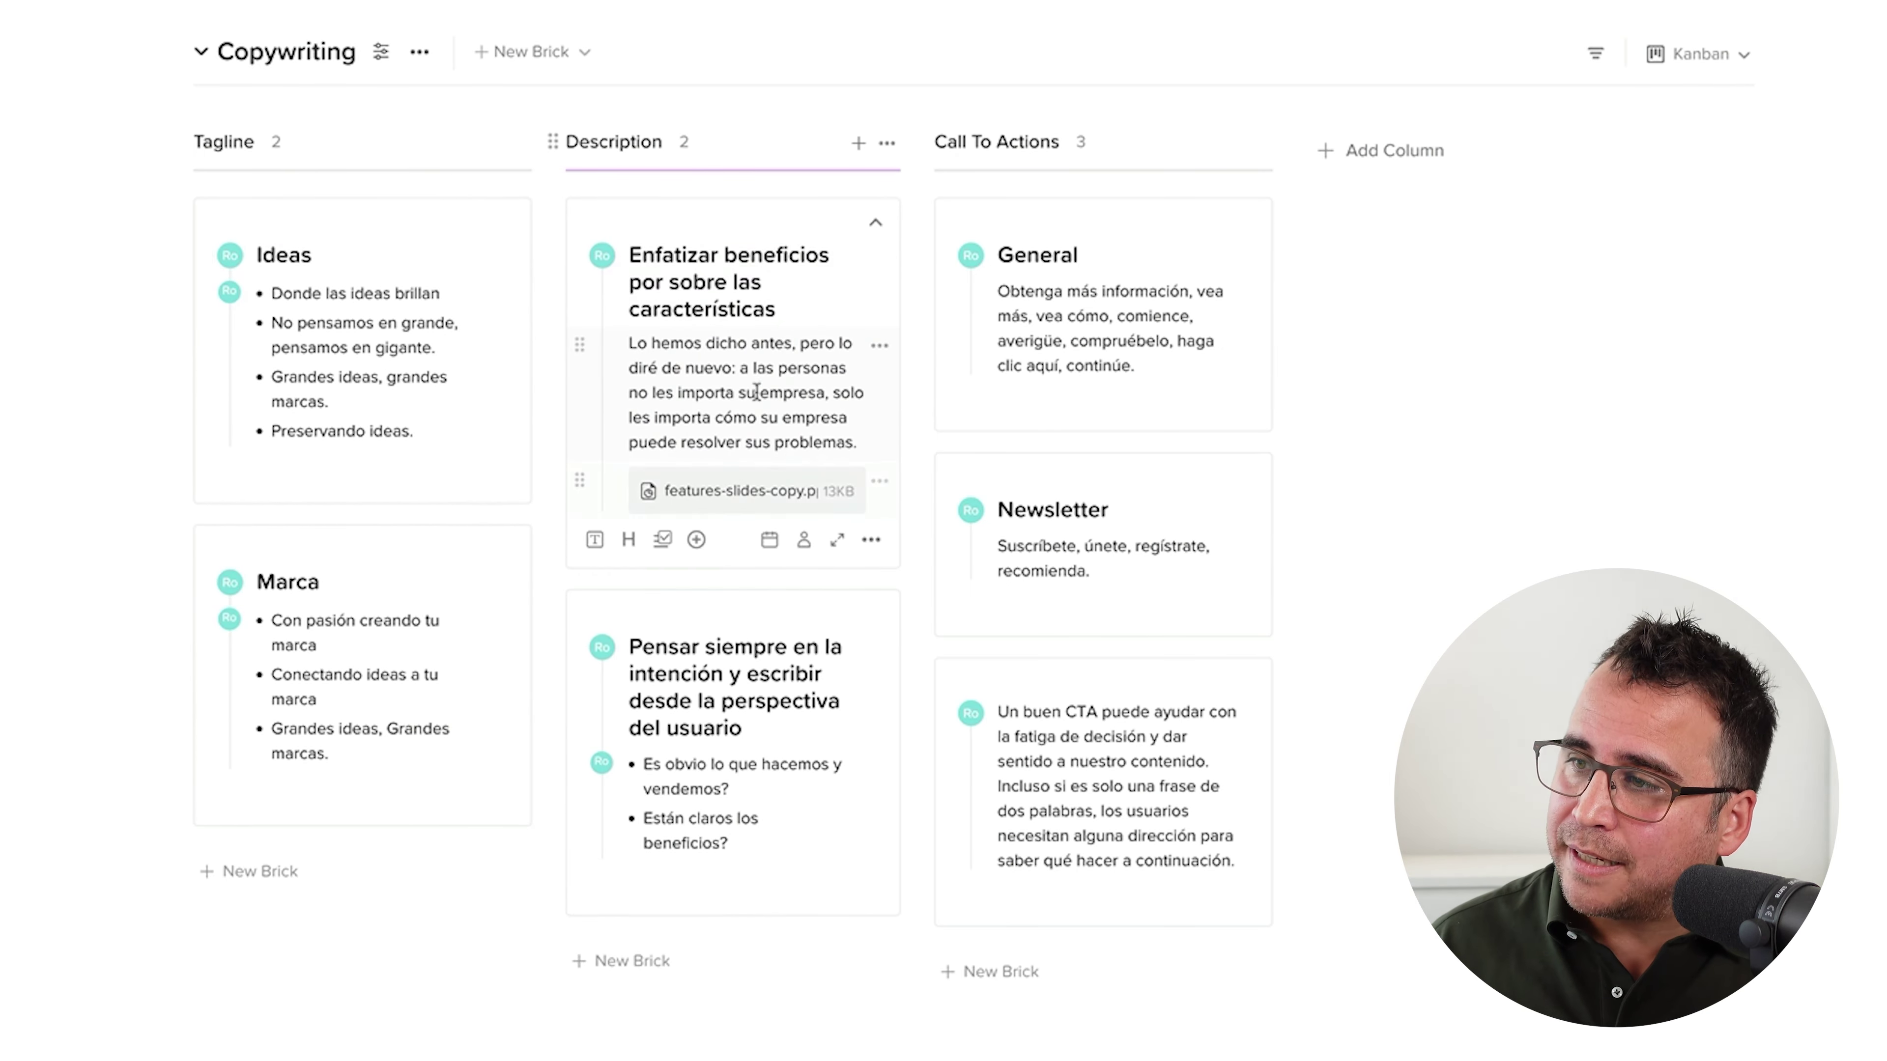
pyautogui.moveTo(912, 204); pyautogui.dragTo(1106, 205)
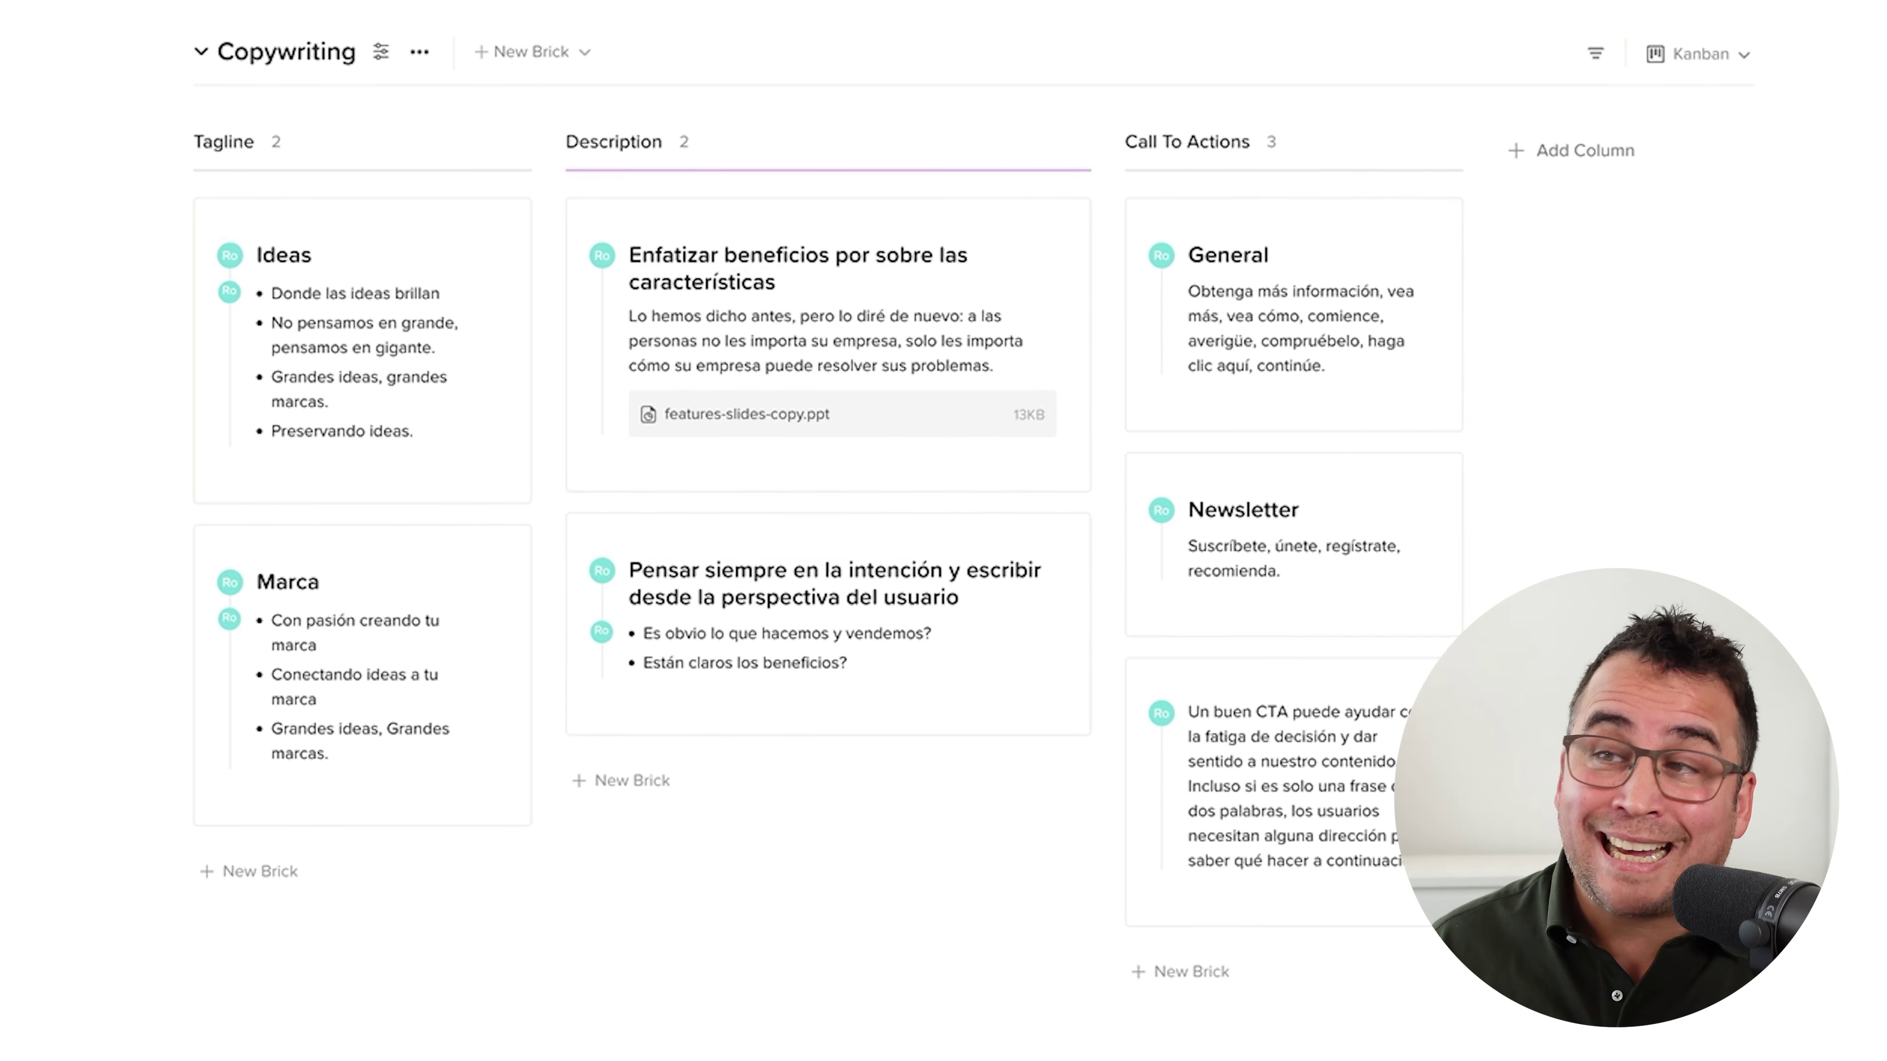
pyautogui.scroll(-1, 972, 496)
pyautogui.moveTo(758, 130)
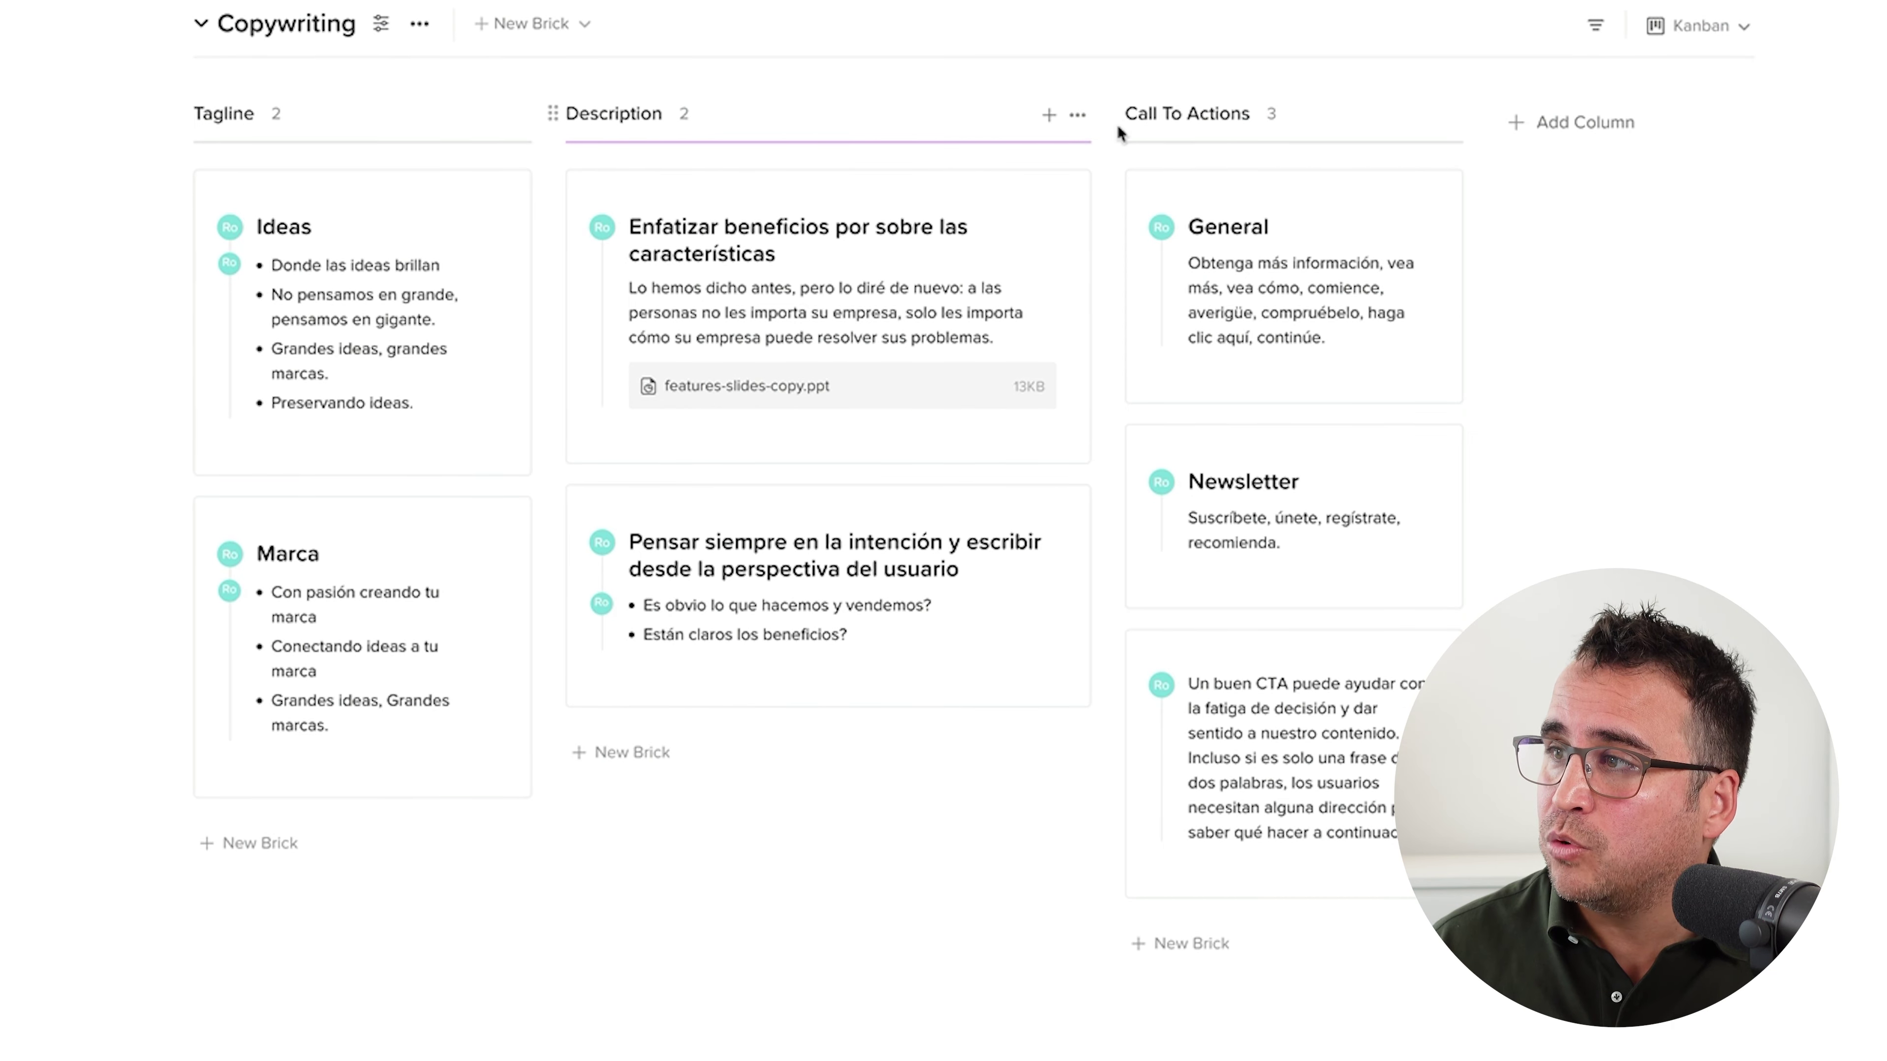
pyautogui.click(1079, 117)
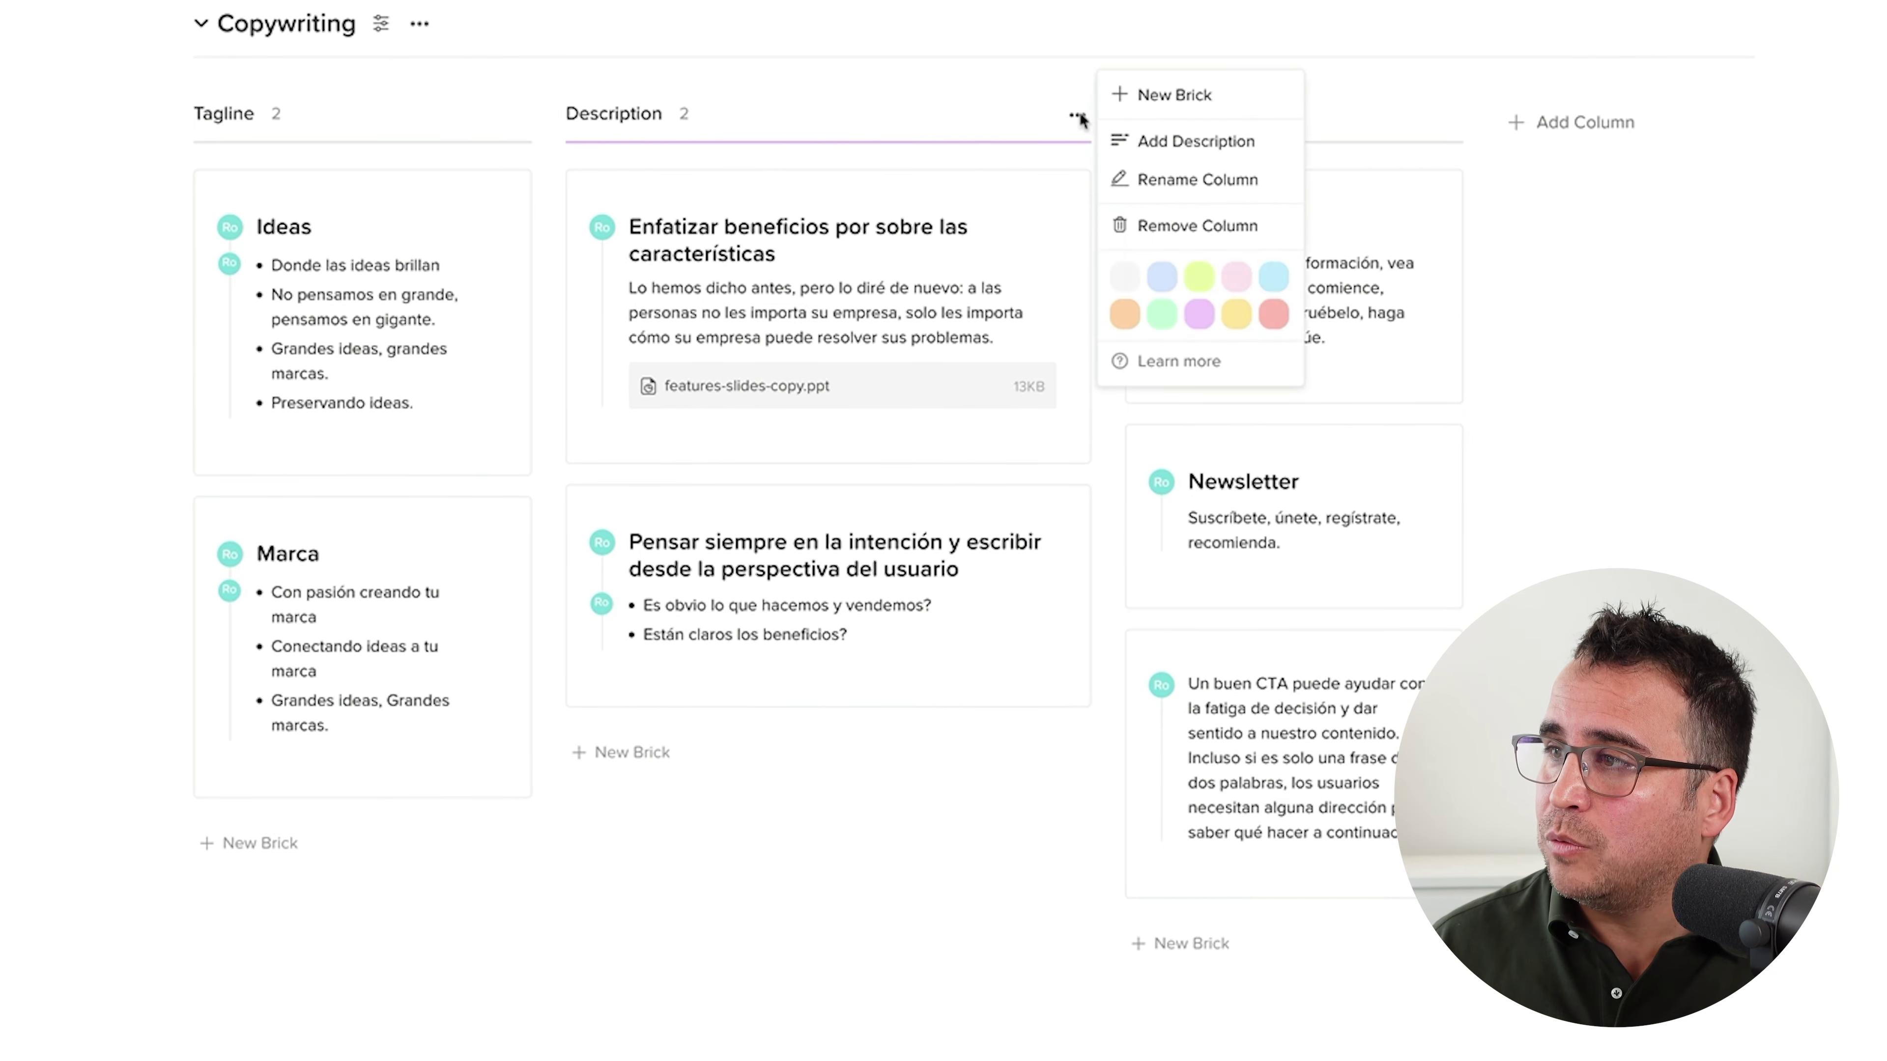
pyautogui.click(1198, 281)
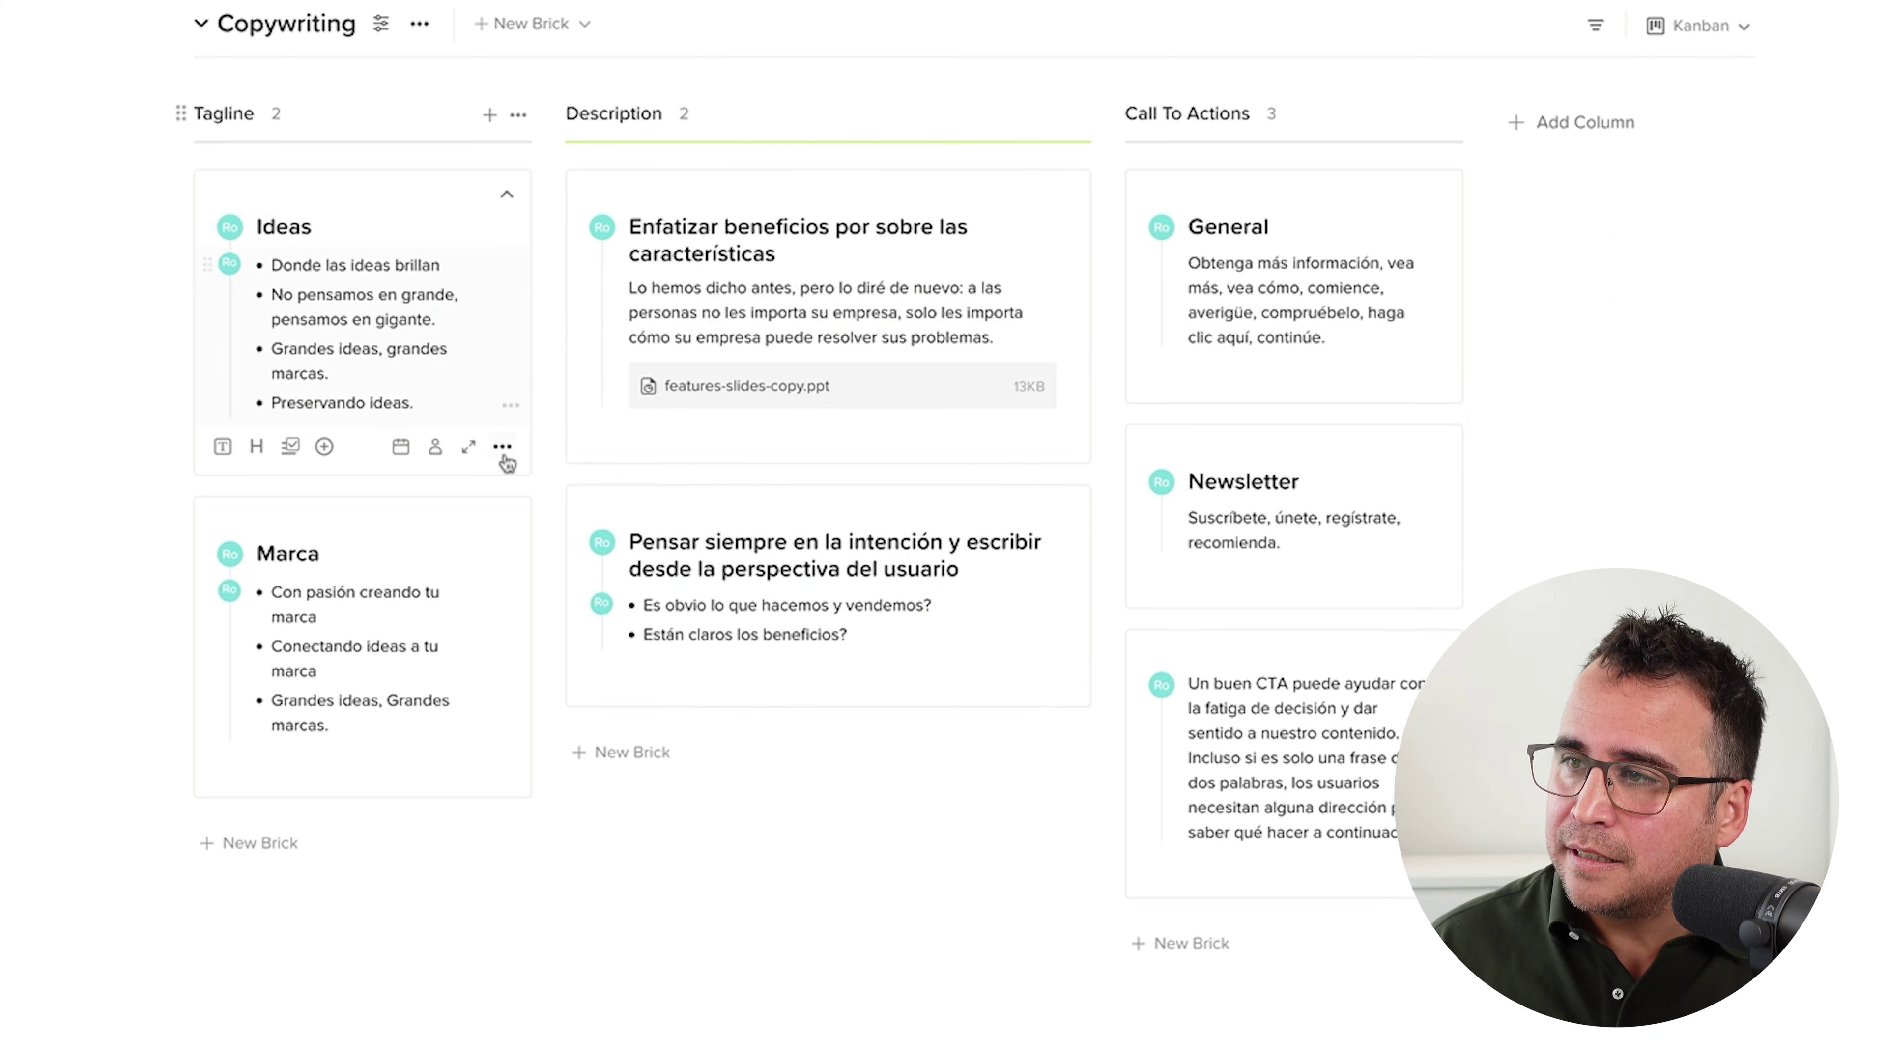
# Color the Ideas brick in Tagline and the "Un buen CTA" brick in Call To Actions yellow.
pyautogui.click(502, 448)
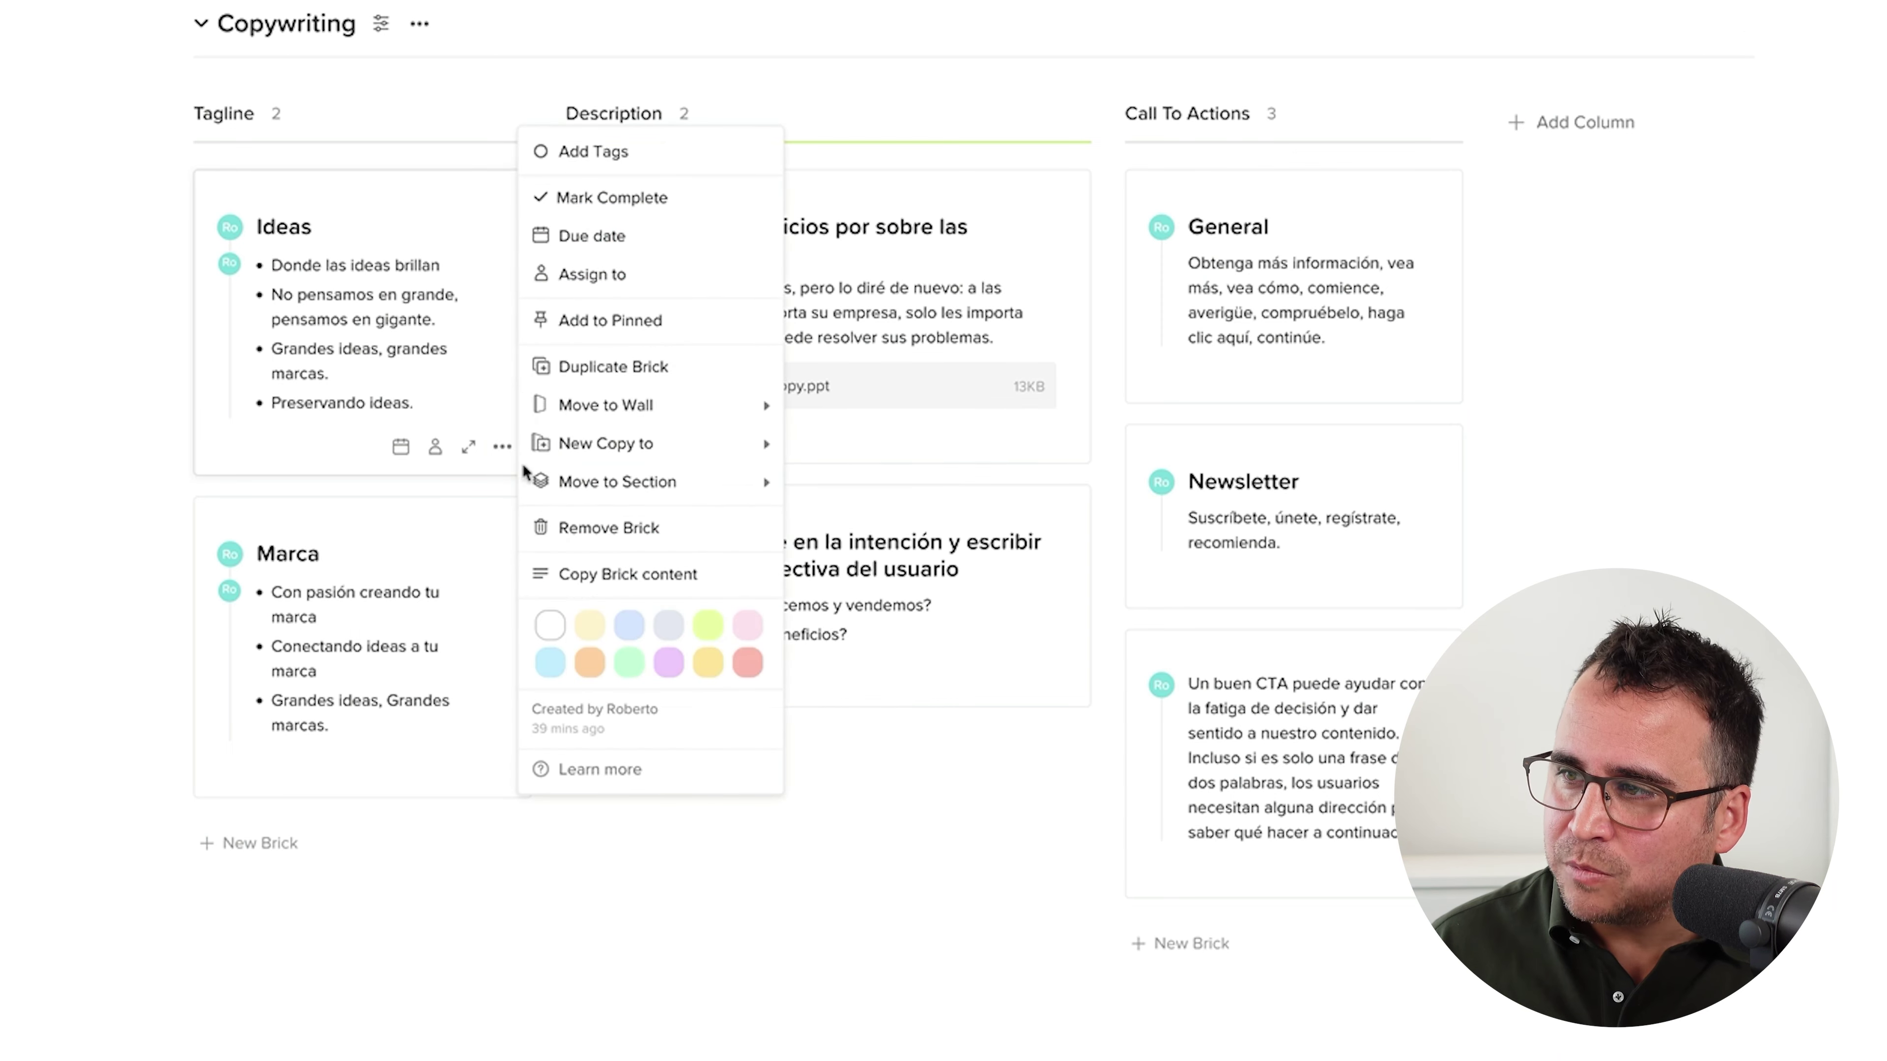
pyautogui.click(708, 669)
pyautogui.click(1433, 870)
pyautogui.click(1597, 669)
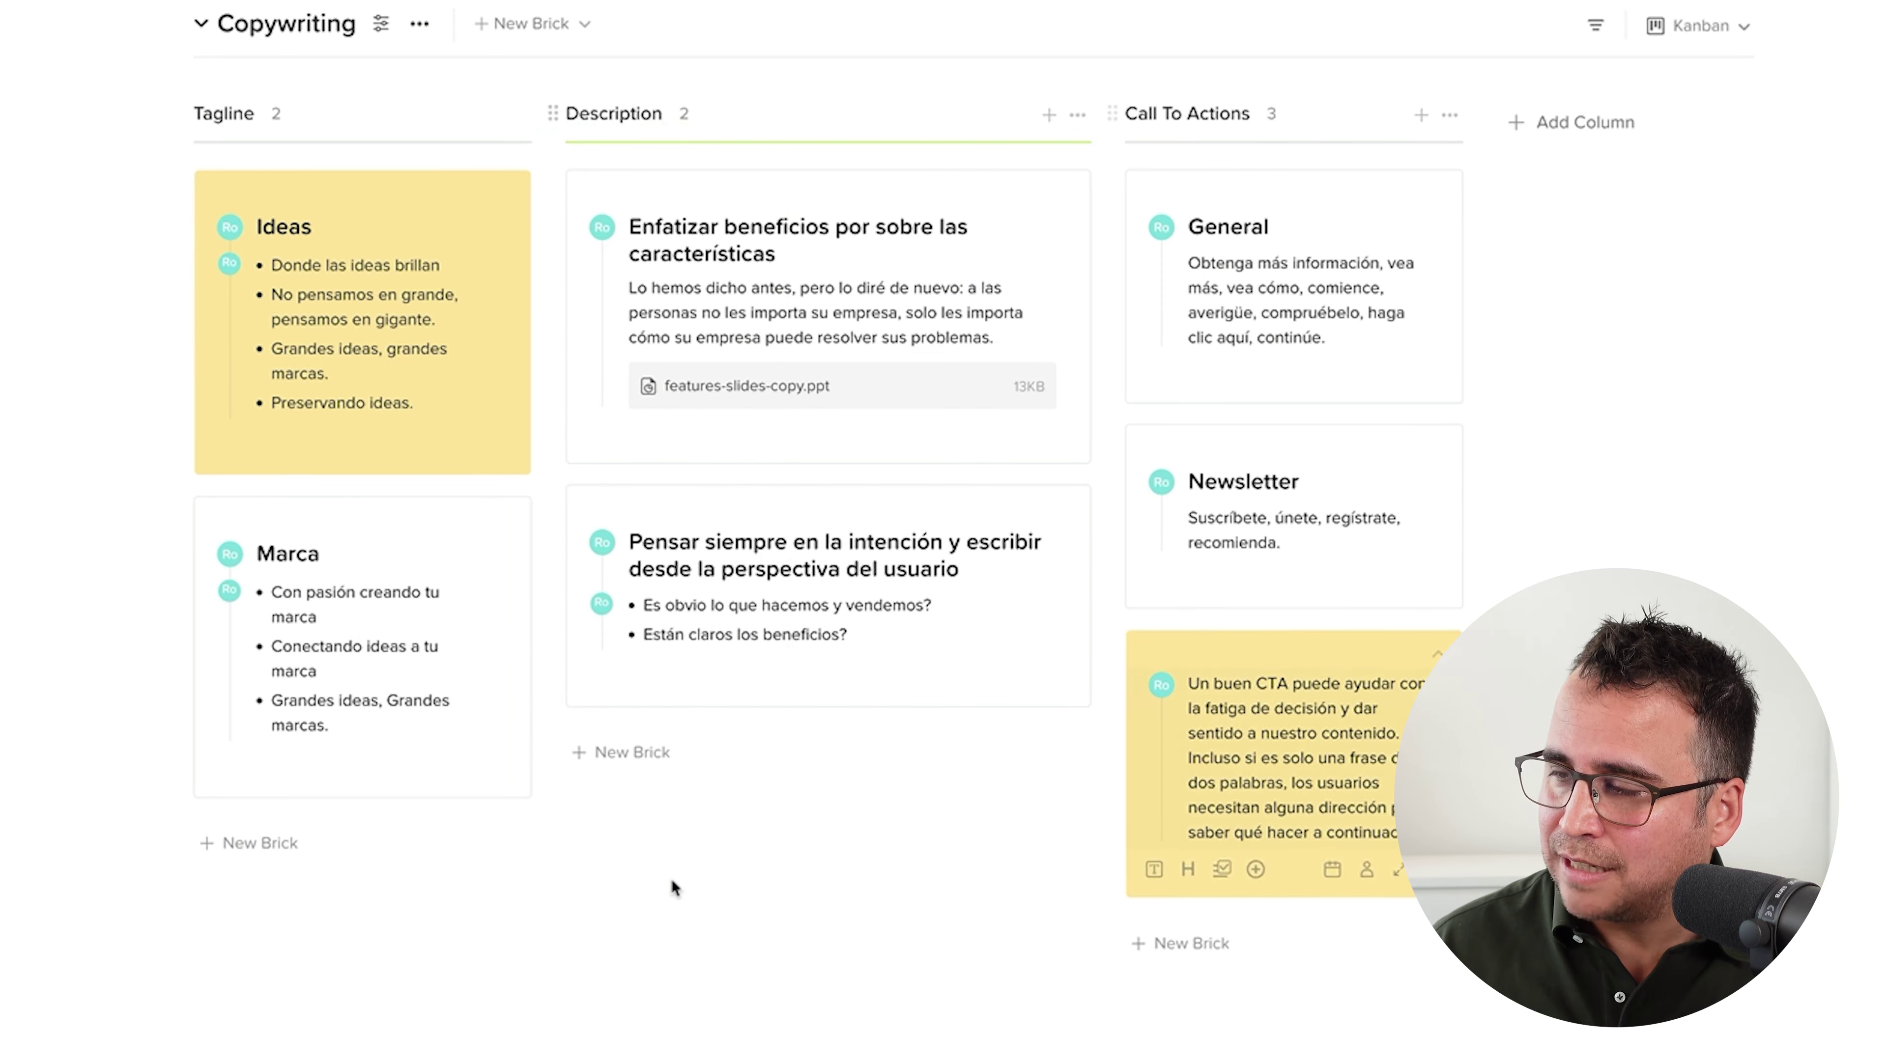
pyautogui.click(1595, 24)
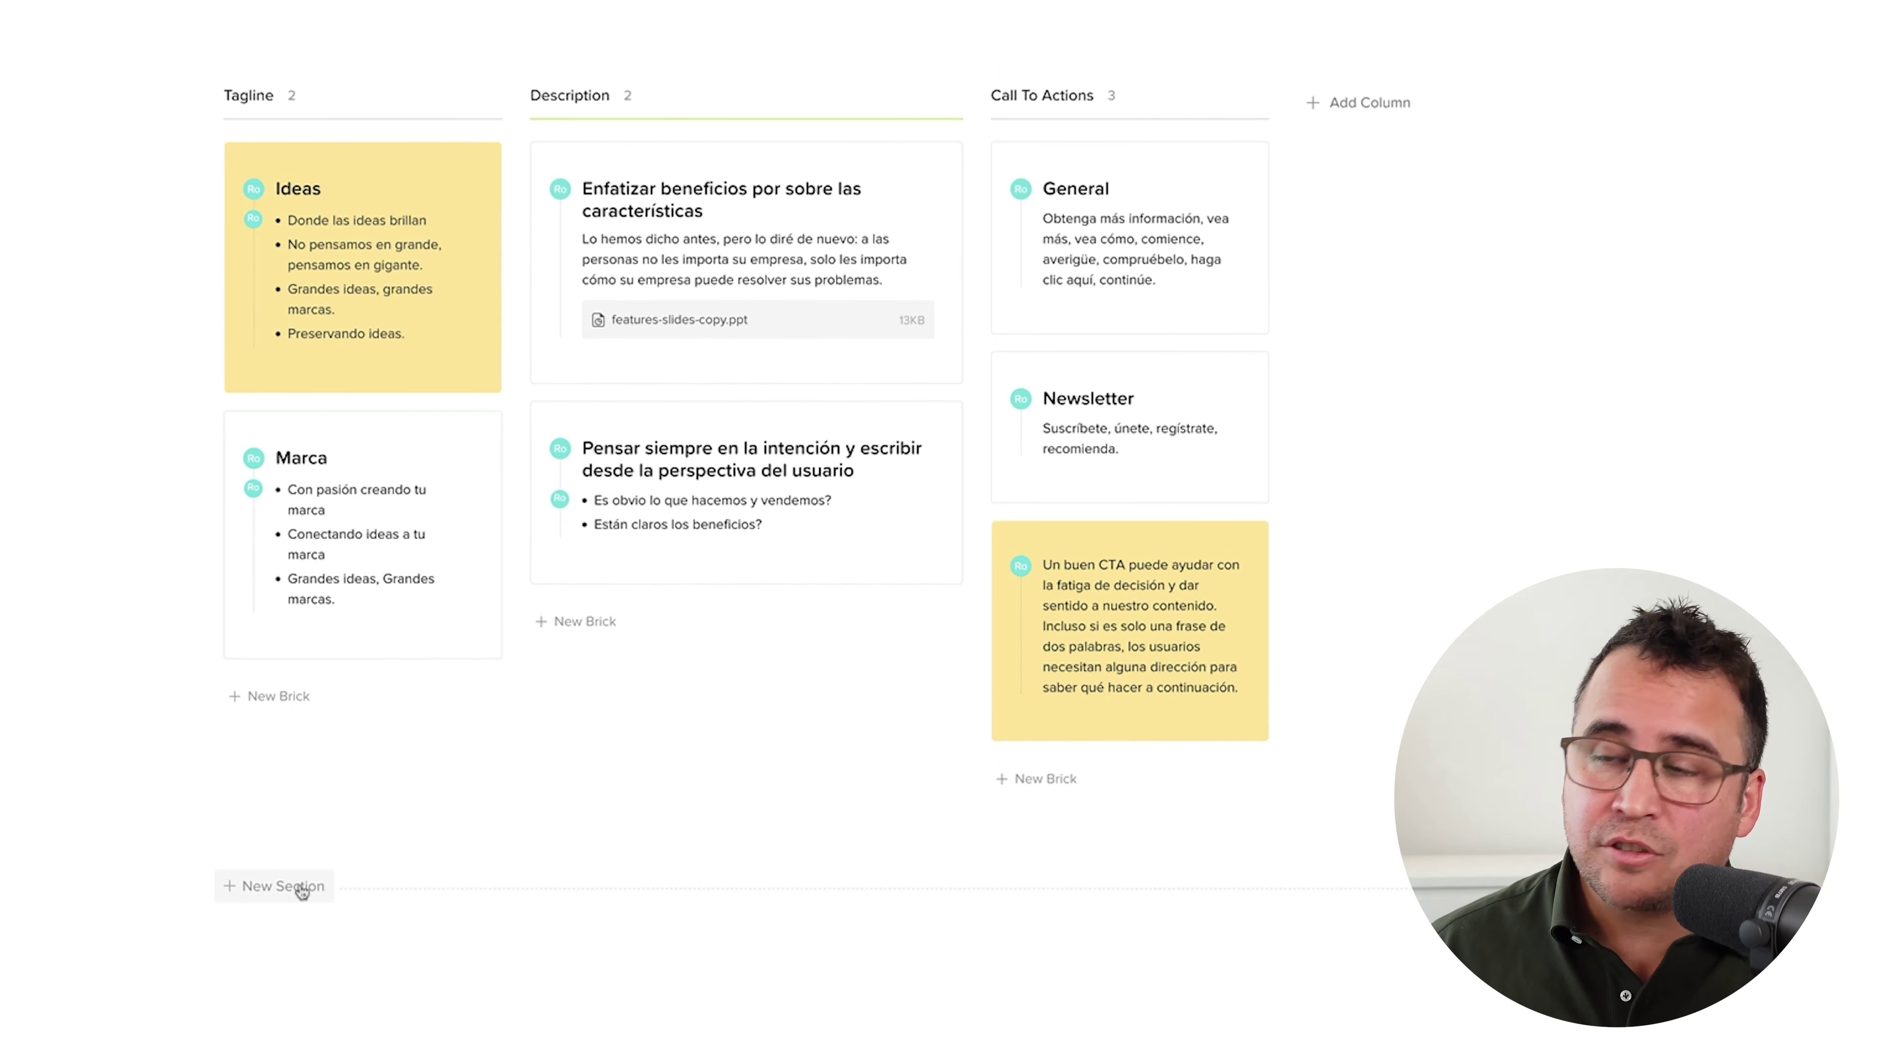
# Add a new section titled Target Audience below the Copywriting section.
pyautogui.click(301, 890)
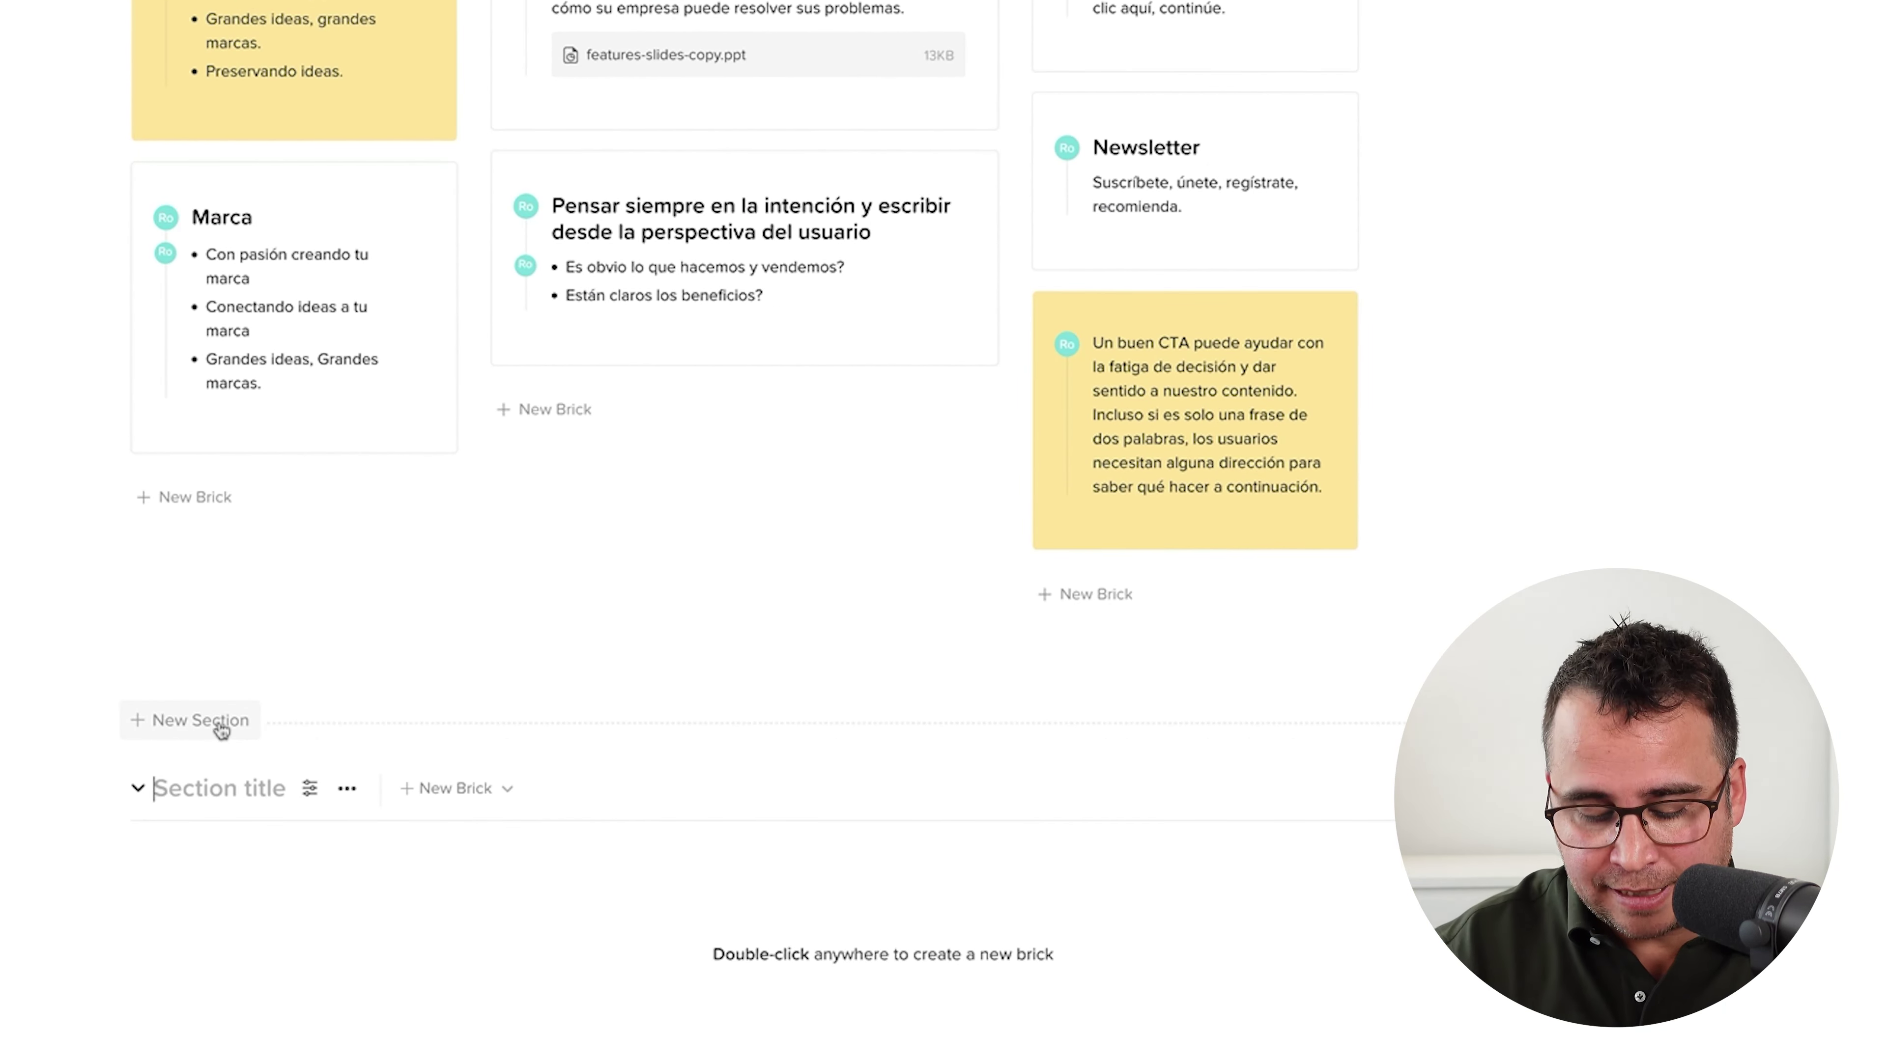
pyautogui.write('T')
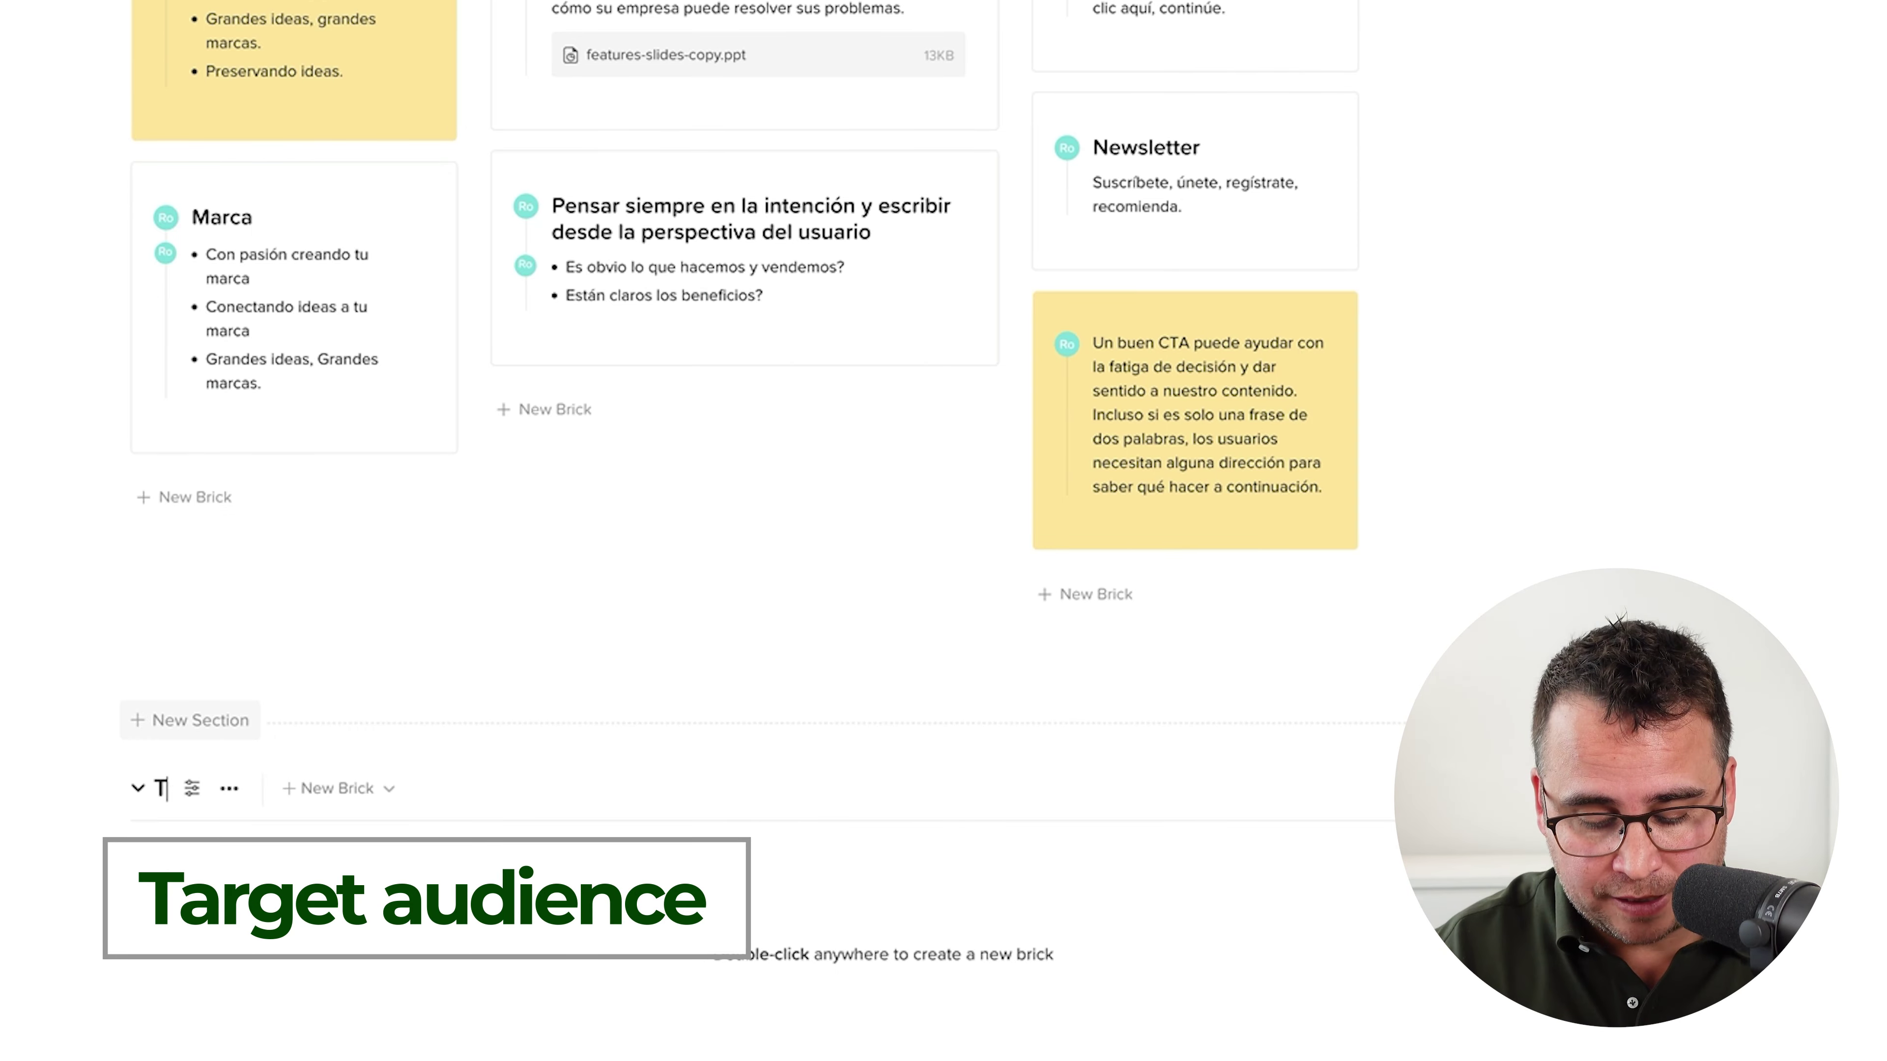
pyautogui.write('arget Audience')
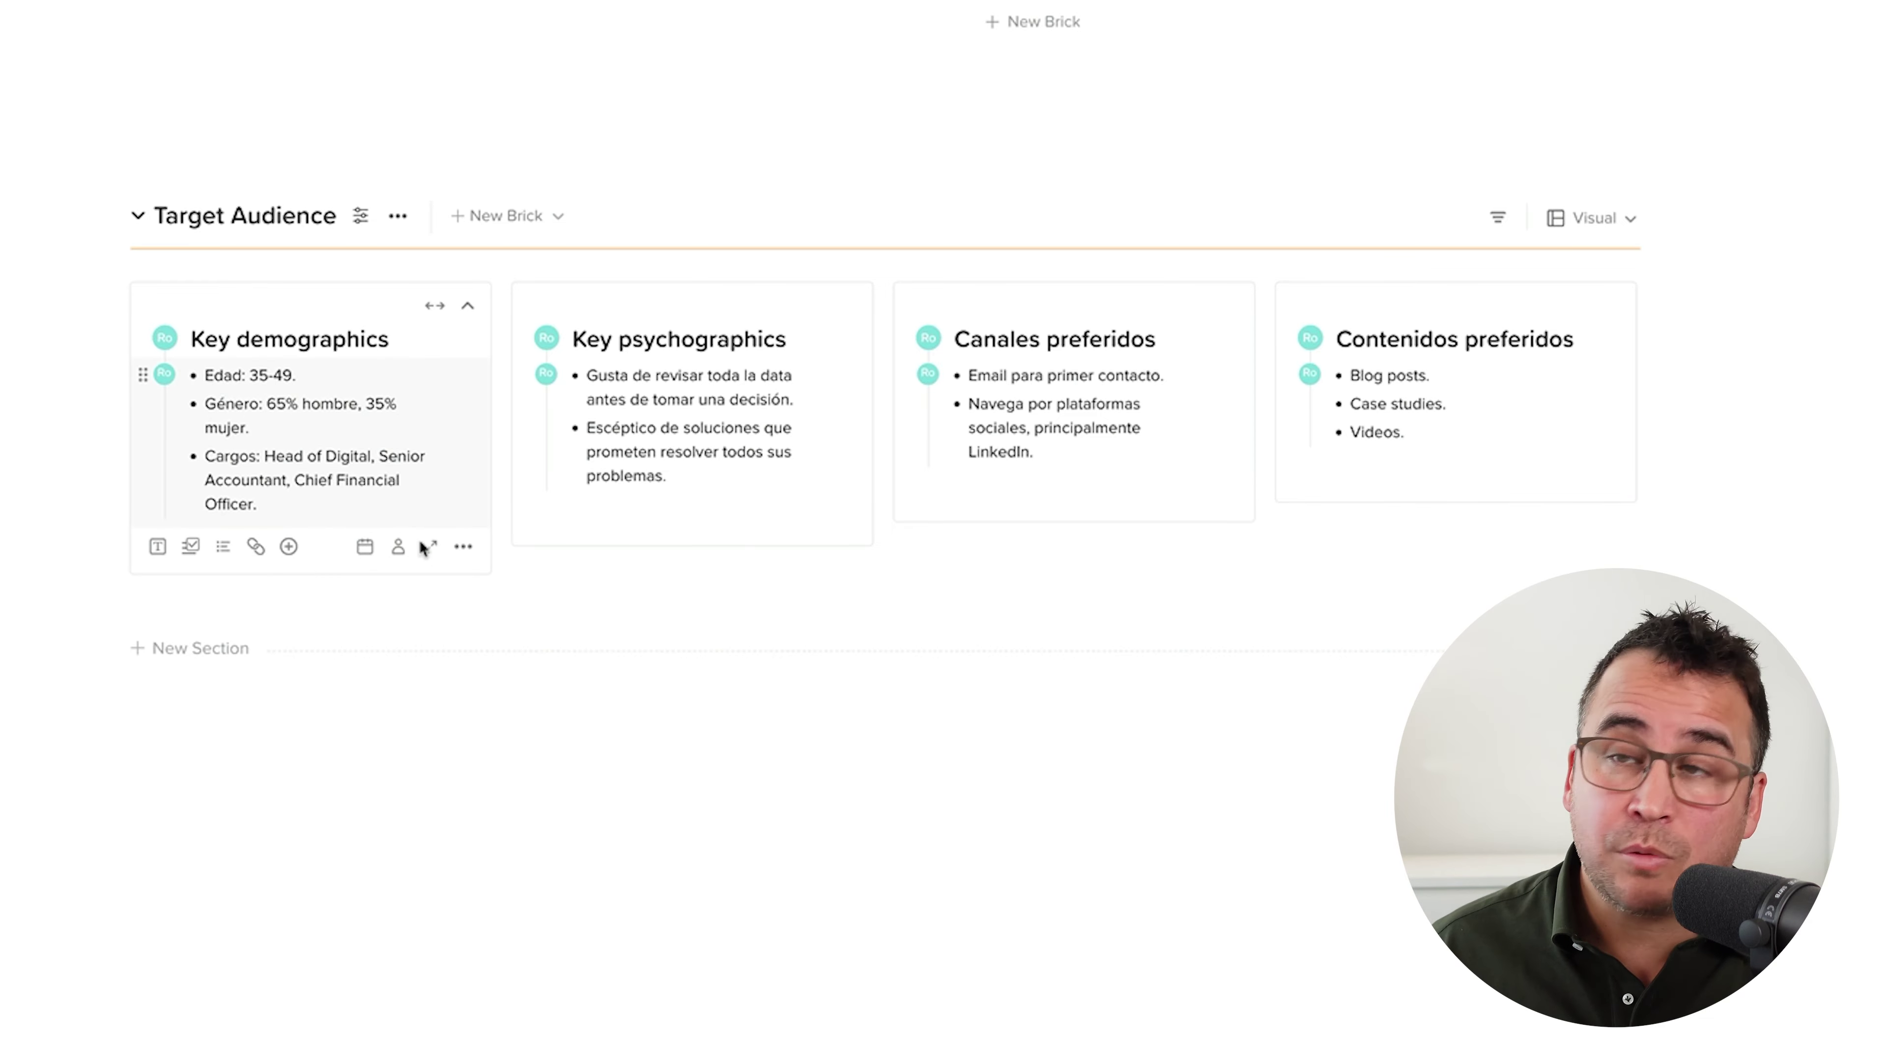
# Title the new section below Target Audience Todo's.
pyautogui.scroll(10, 617, 582)
pyautogui.scroll(-15, 617, 581)
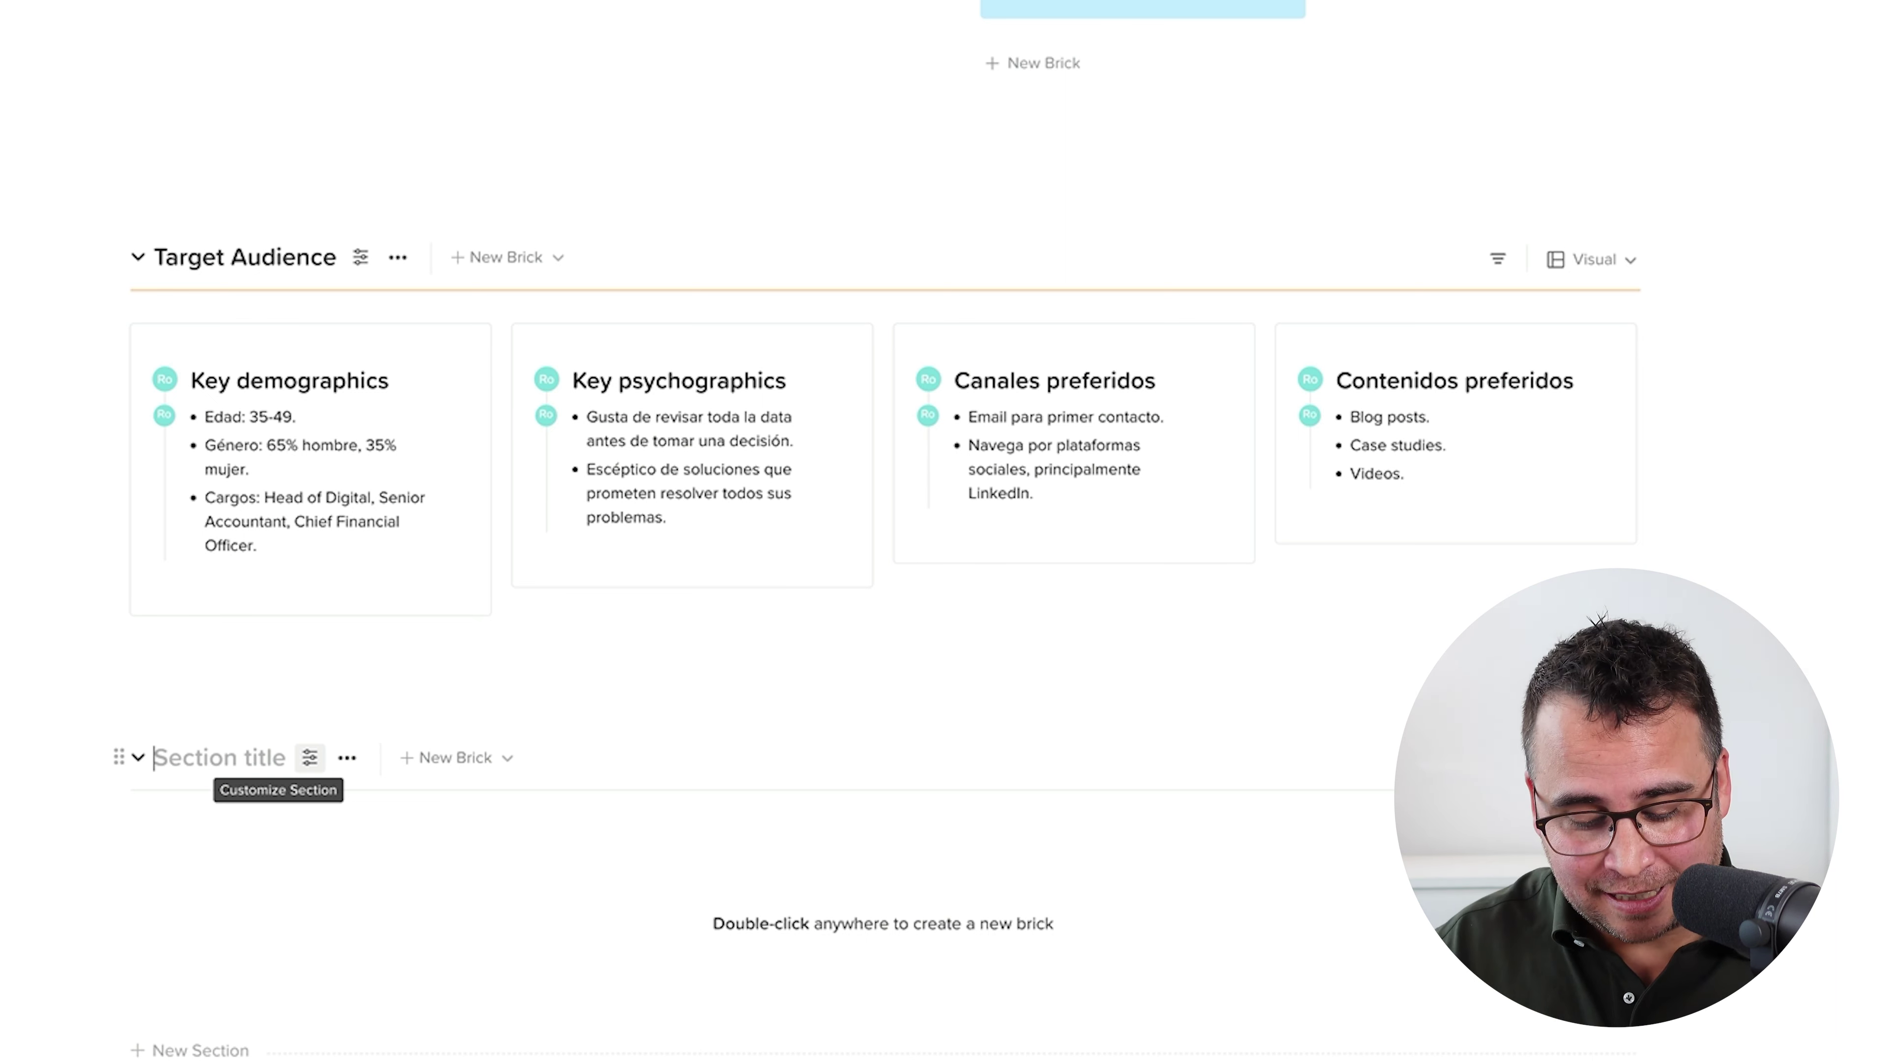
pyautogui.write('Todos')
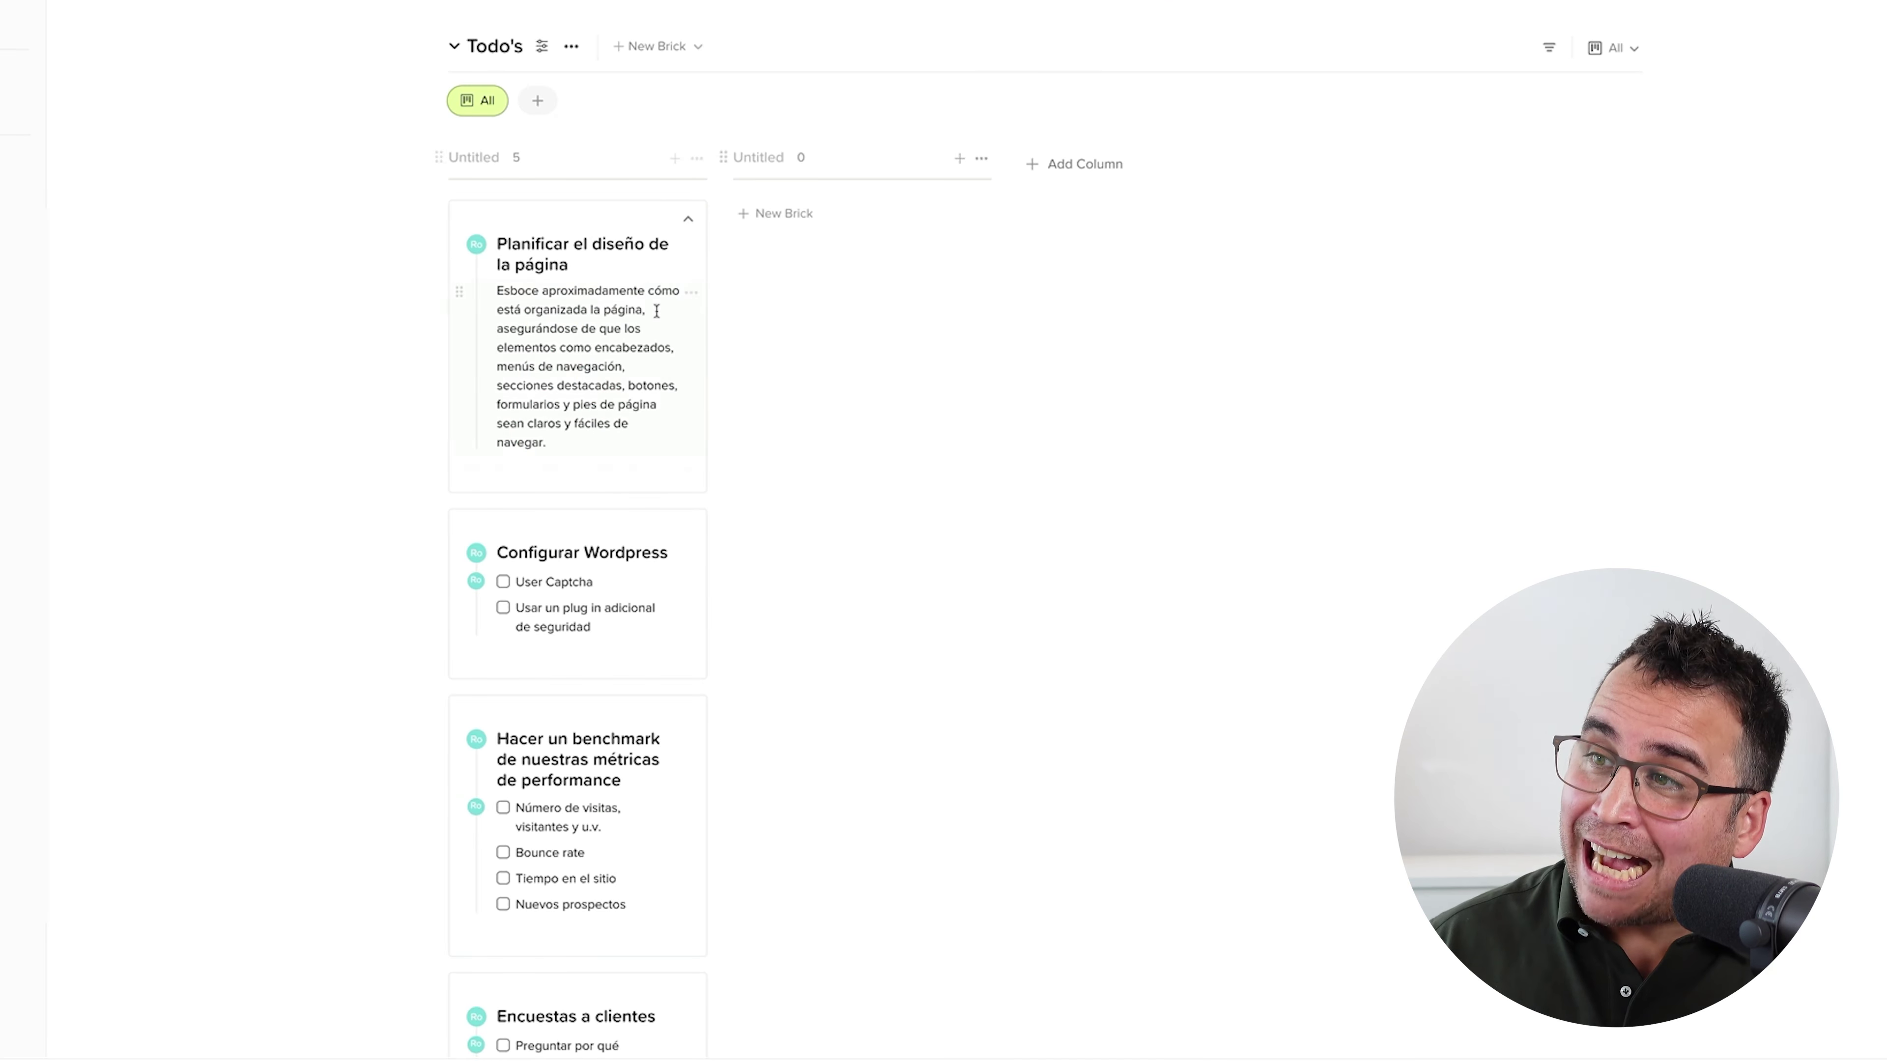
# Name the two untitled columns of the Todo's board Backburner and Todos, and add the columns Doing and Done.
pyautogui.scroll(-6, 825, 505)
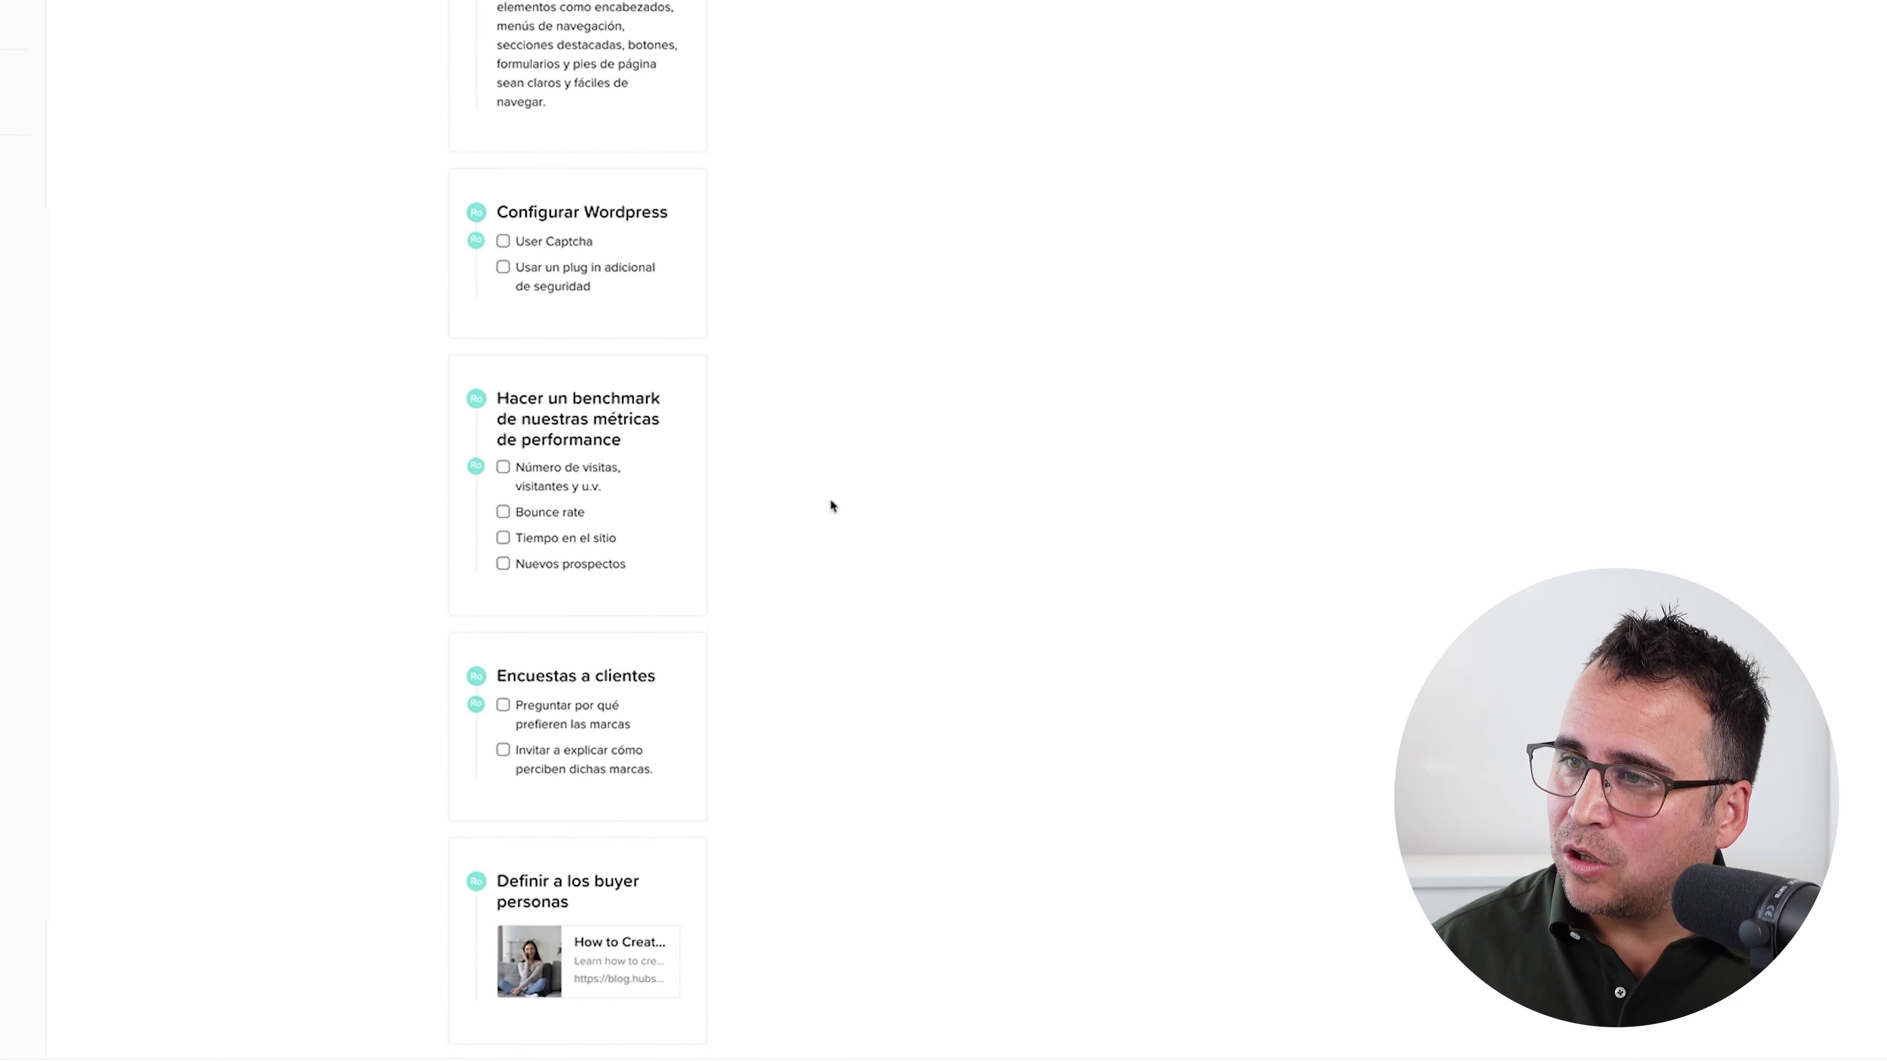
pyautogui.moveTo(538, 334)
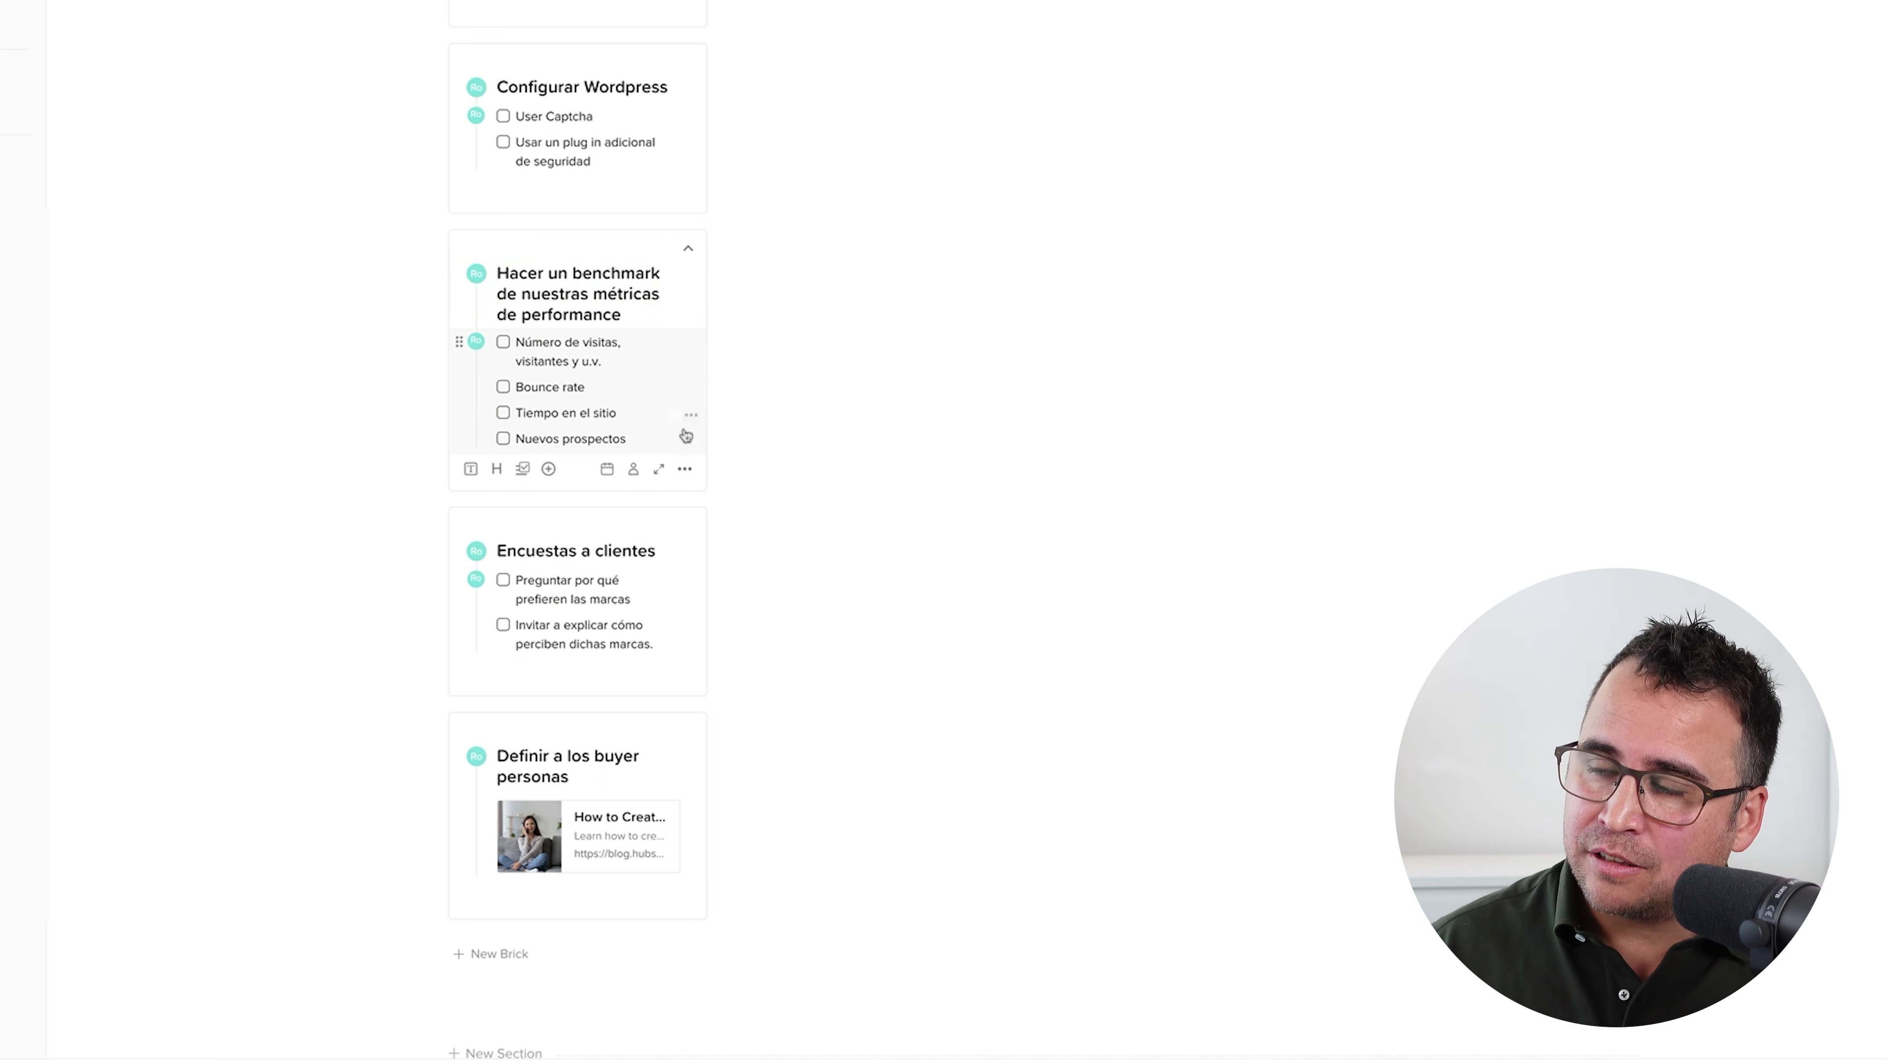
pyautogui.scroll(6, 868, 461)
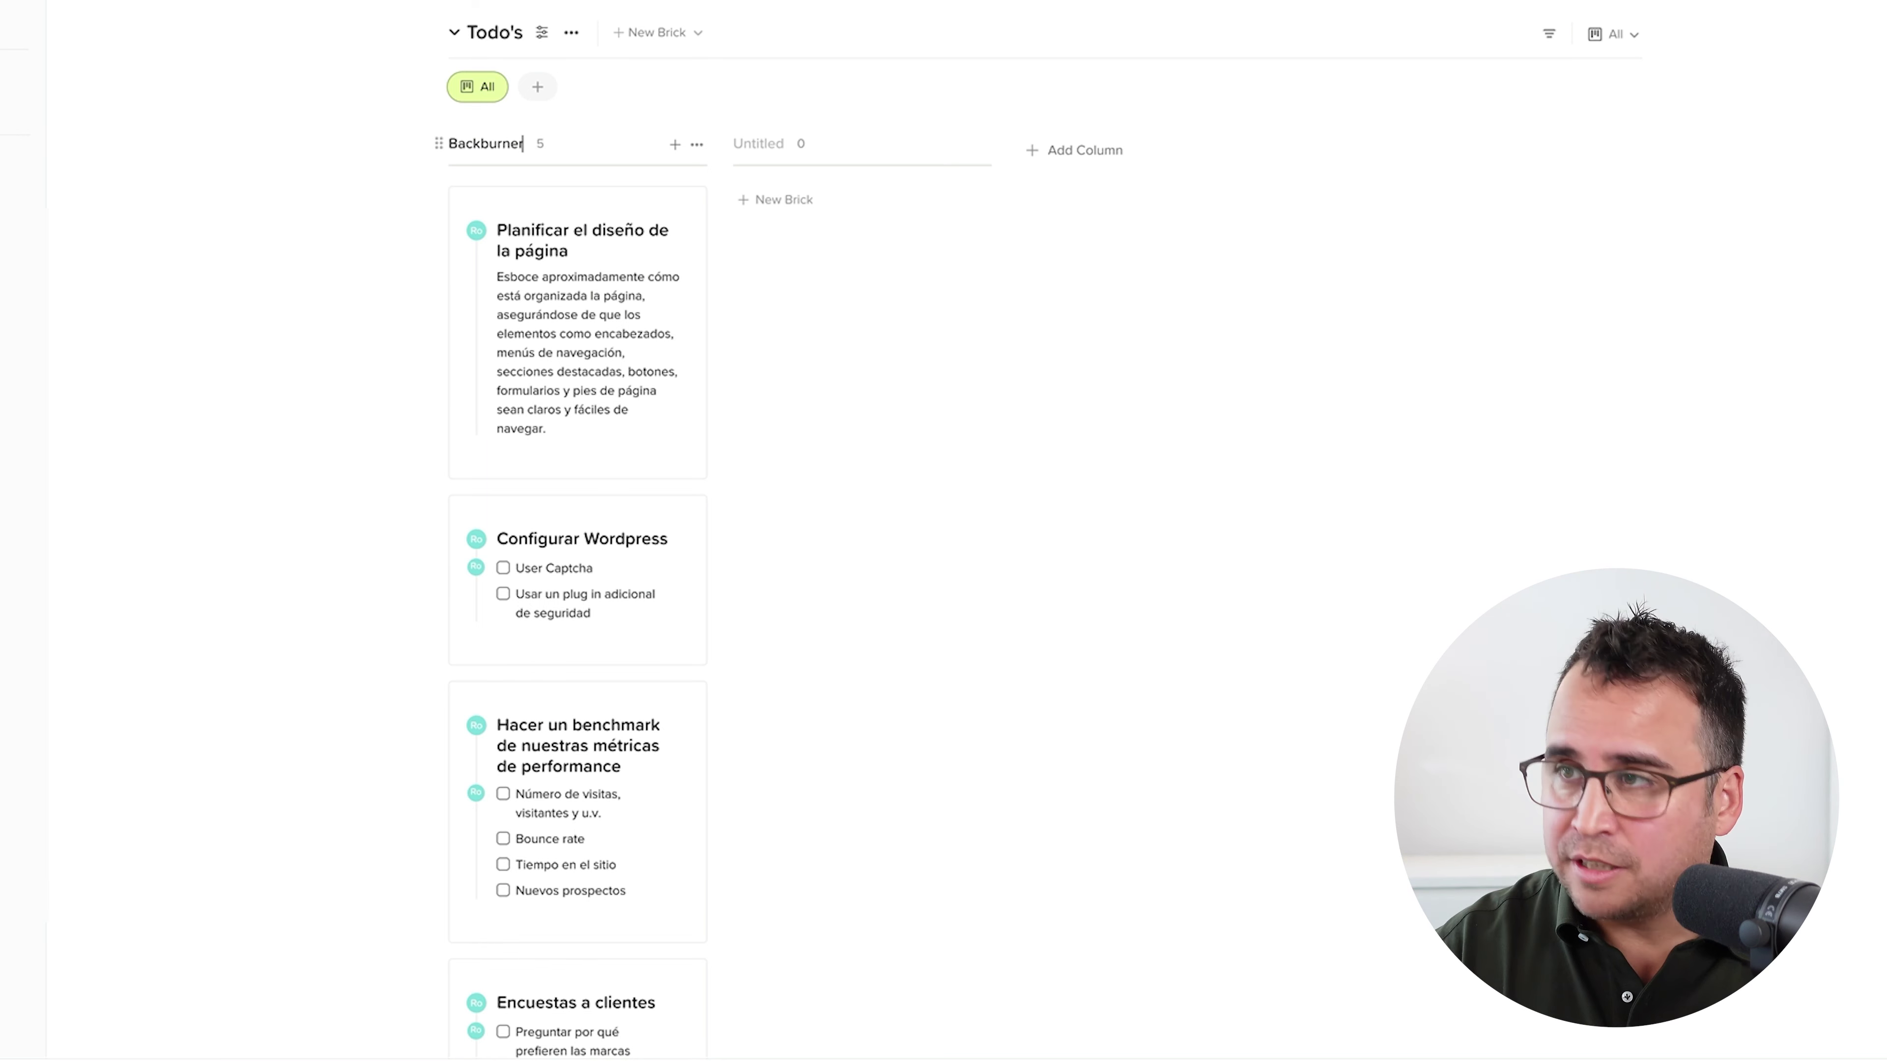
pyautogui.click(740, 149)
pyautogui.write('Todos')
pyautogui.click(1069, 149)
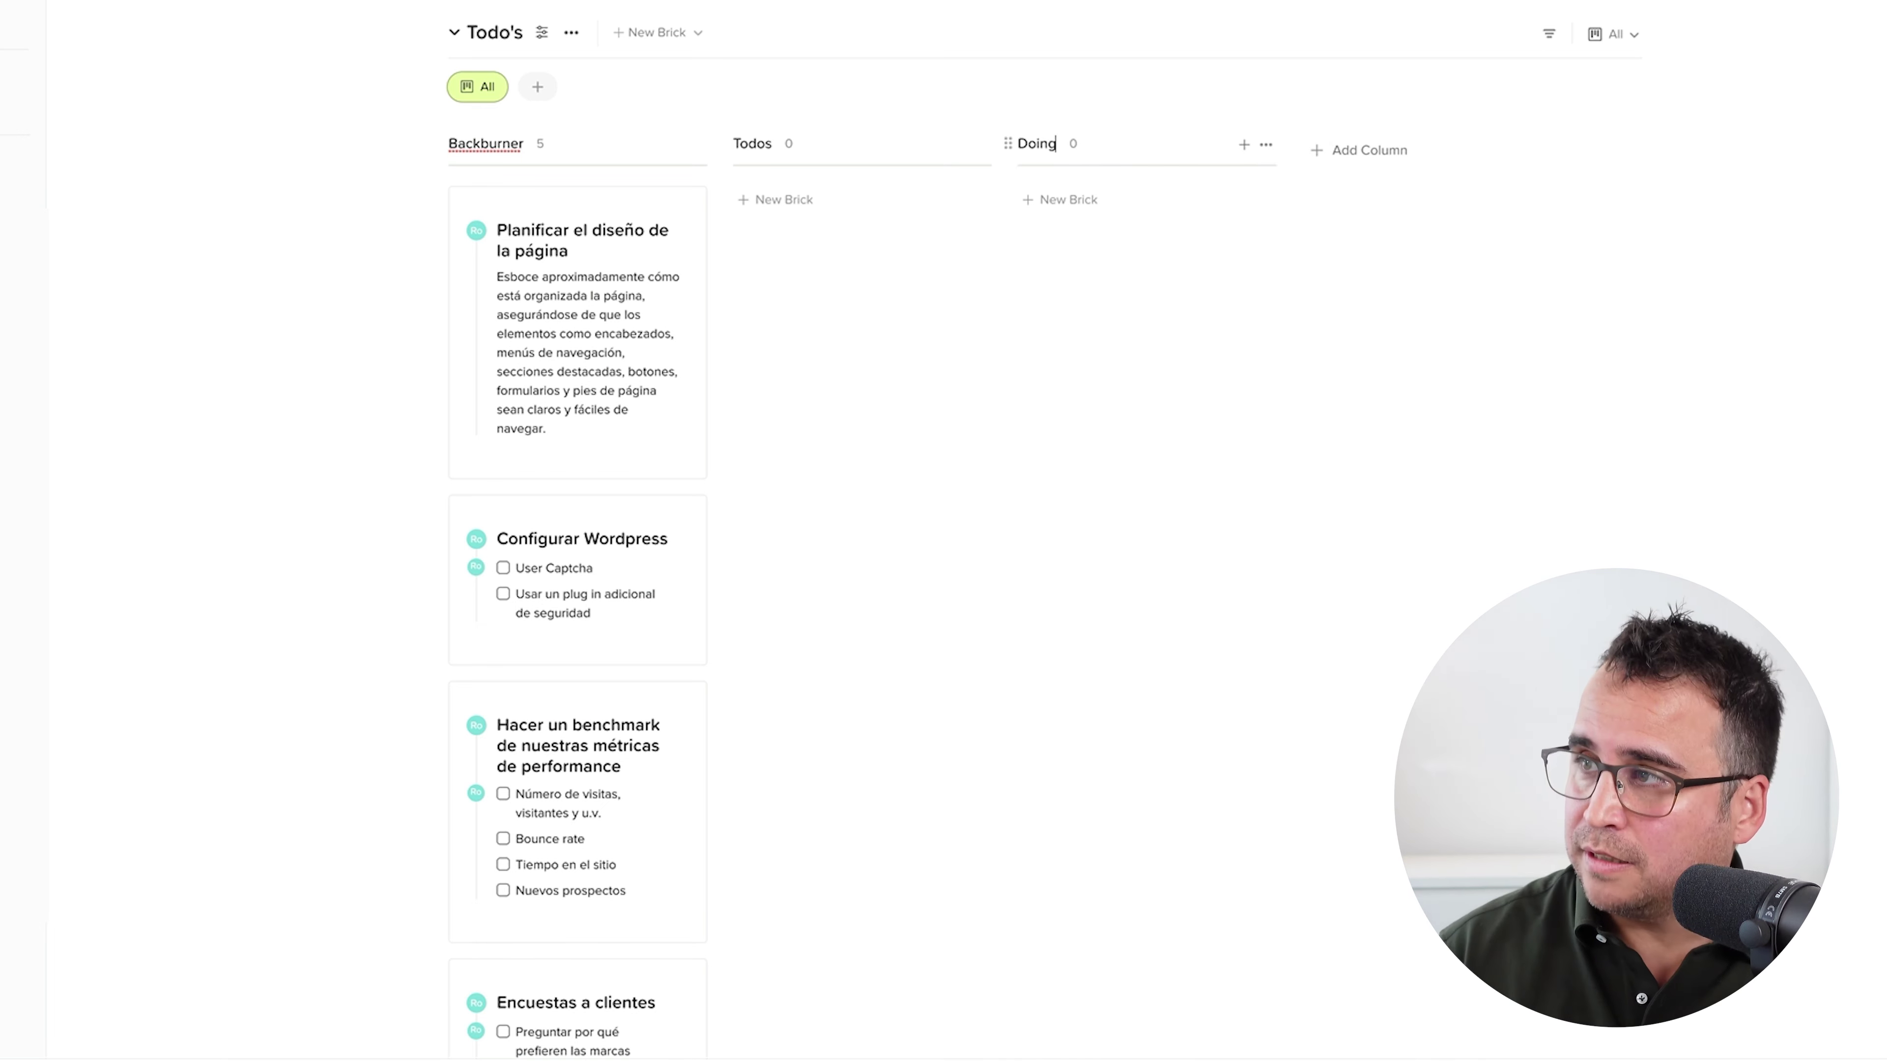
pyautogui.click(1367, 154)
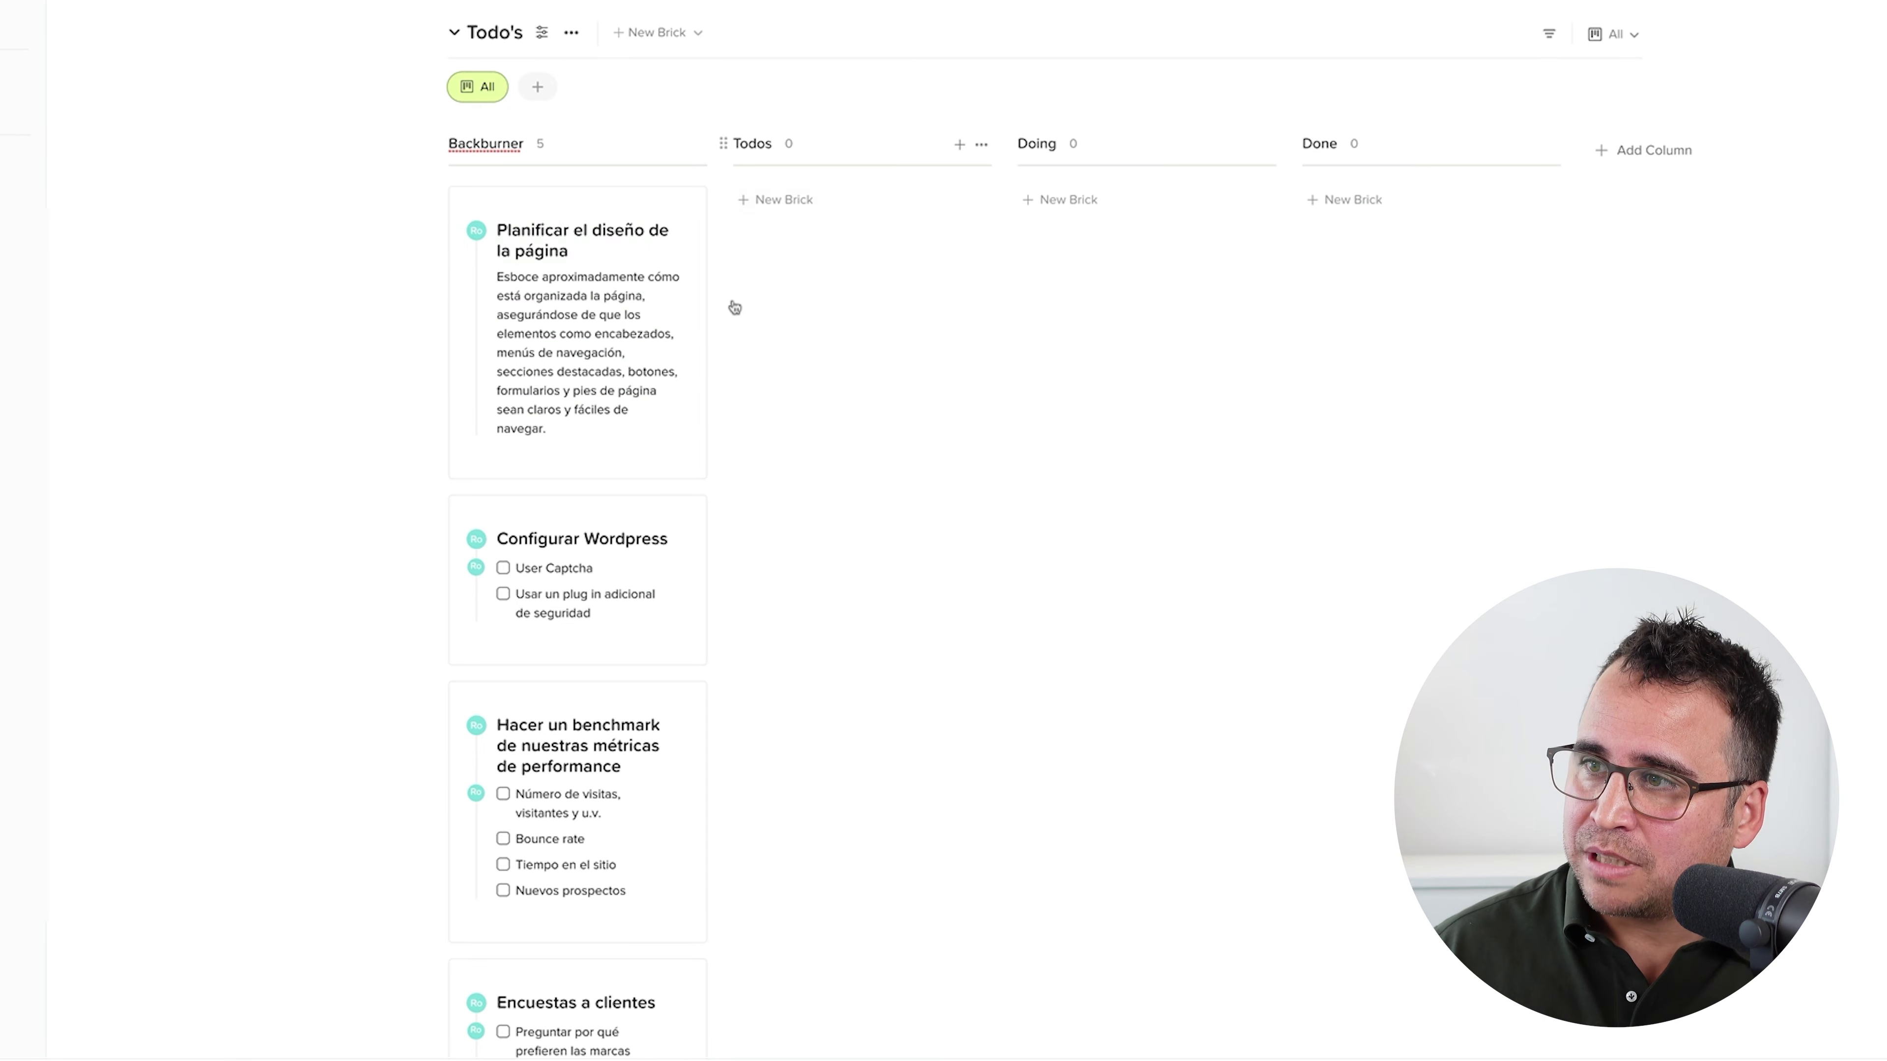
# Move the Configurar Wordpress brick to Todos, Planificar el diseño de la página to Doing, and Encuestas a clientes to Done.
pyautogui.moveTo(561, 514); pyautogui.dragTo(727, 260)
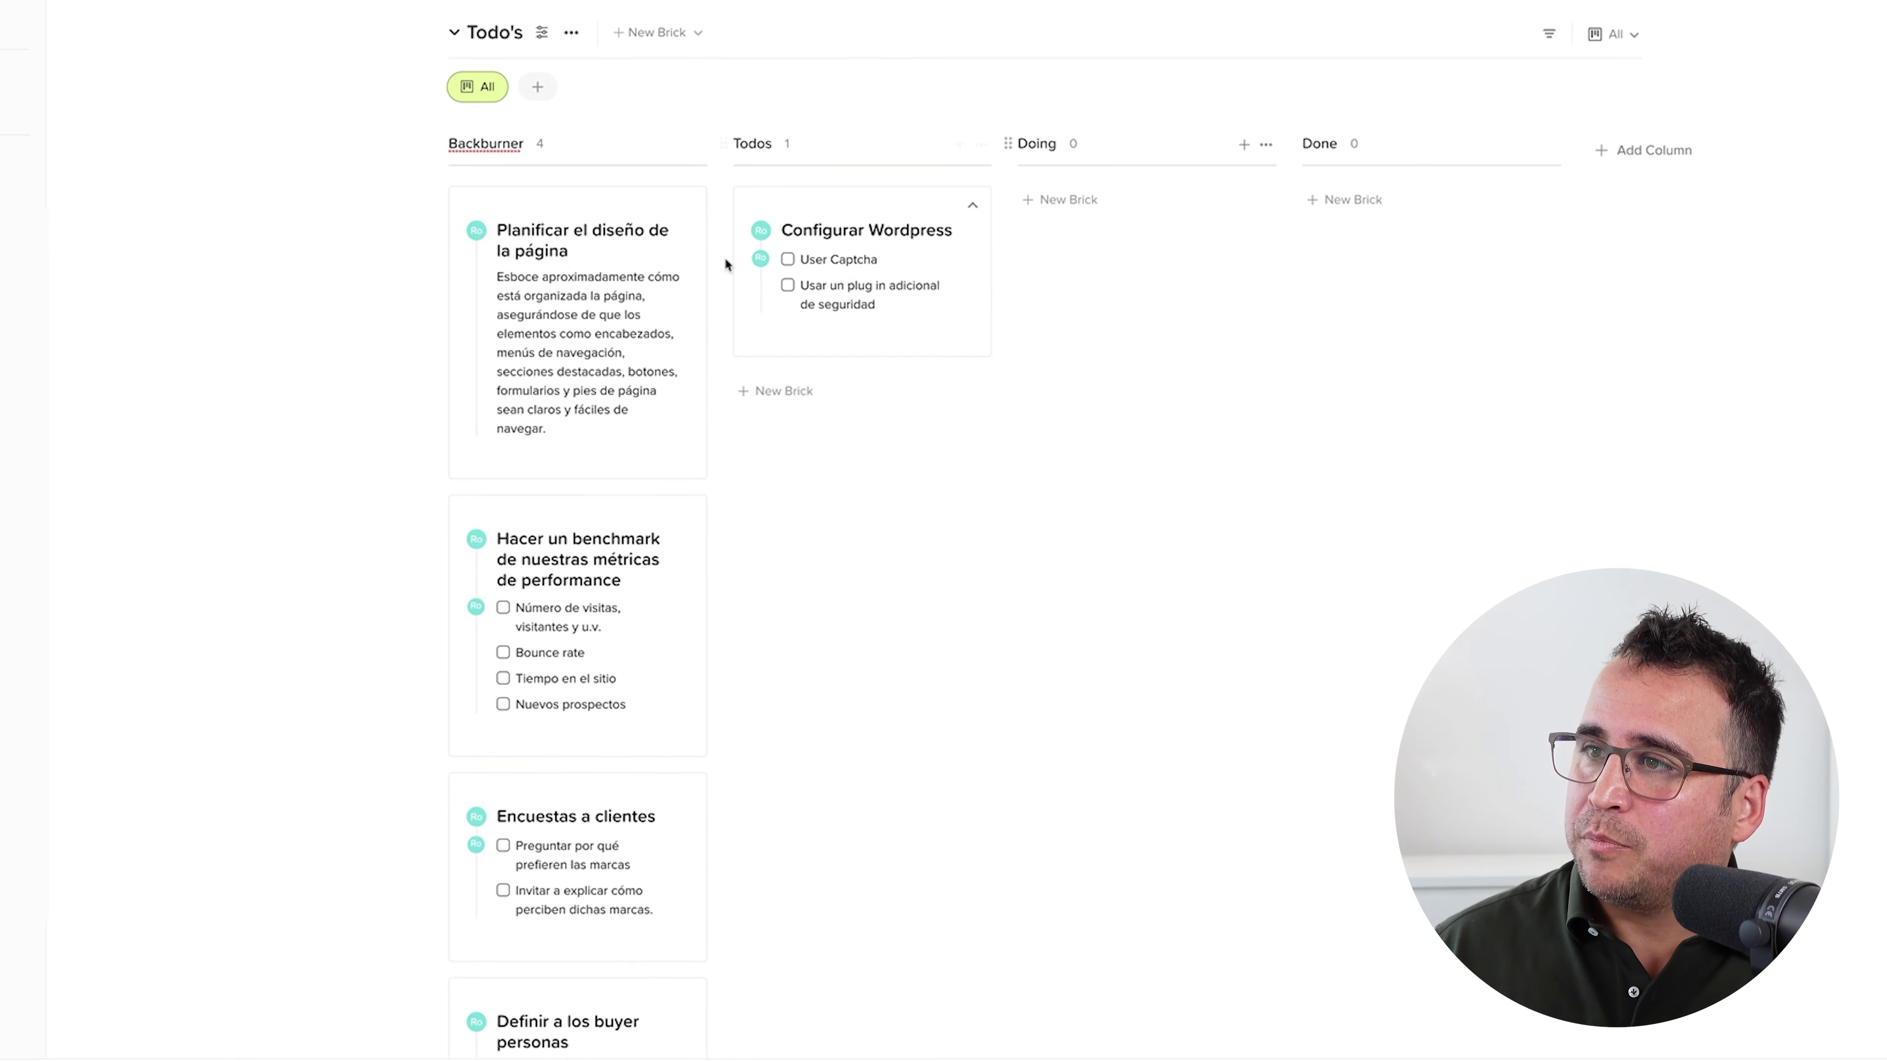
pyautogui.moveTo(606, 219); pyautogui.dragTo(1165, 181)
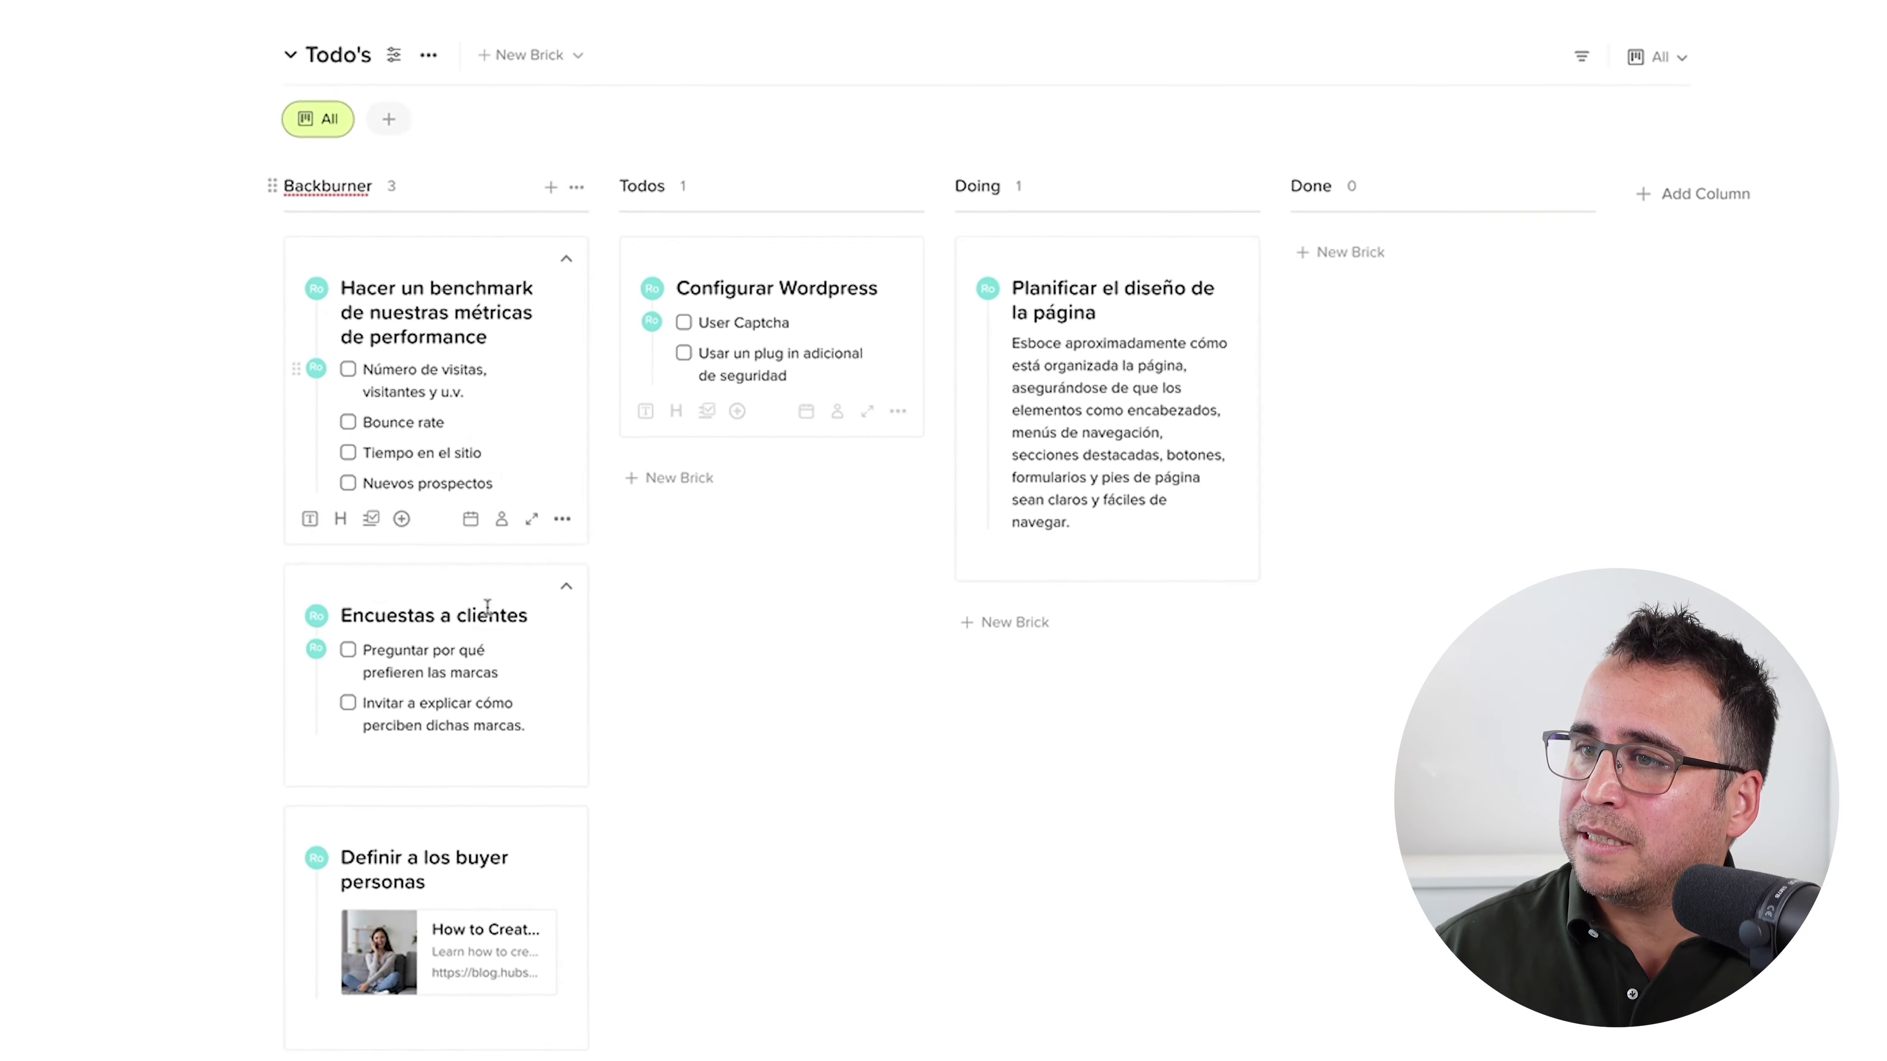
pyautogui.moveTo(559, 484); pyautogui.dragTo(1432, 221)
pyautogui.moveTo(1453, 322); pyautogui.dragTo(1453, 327)
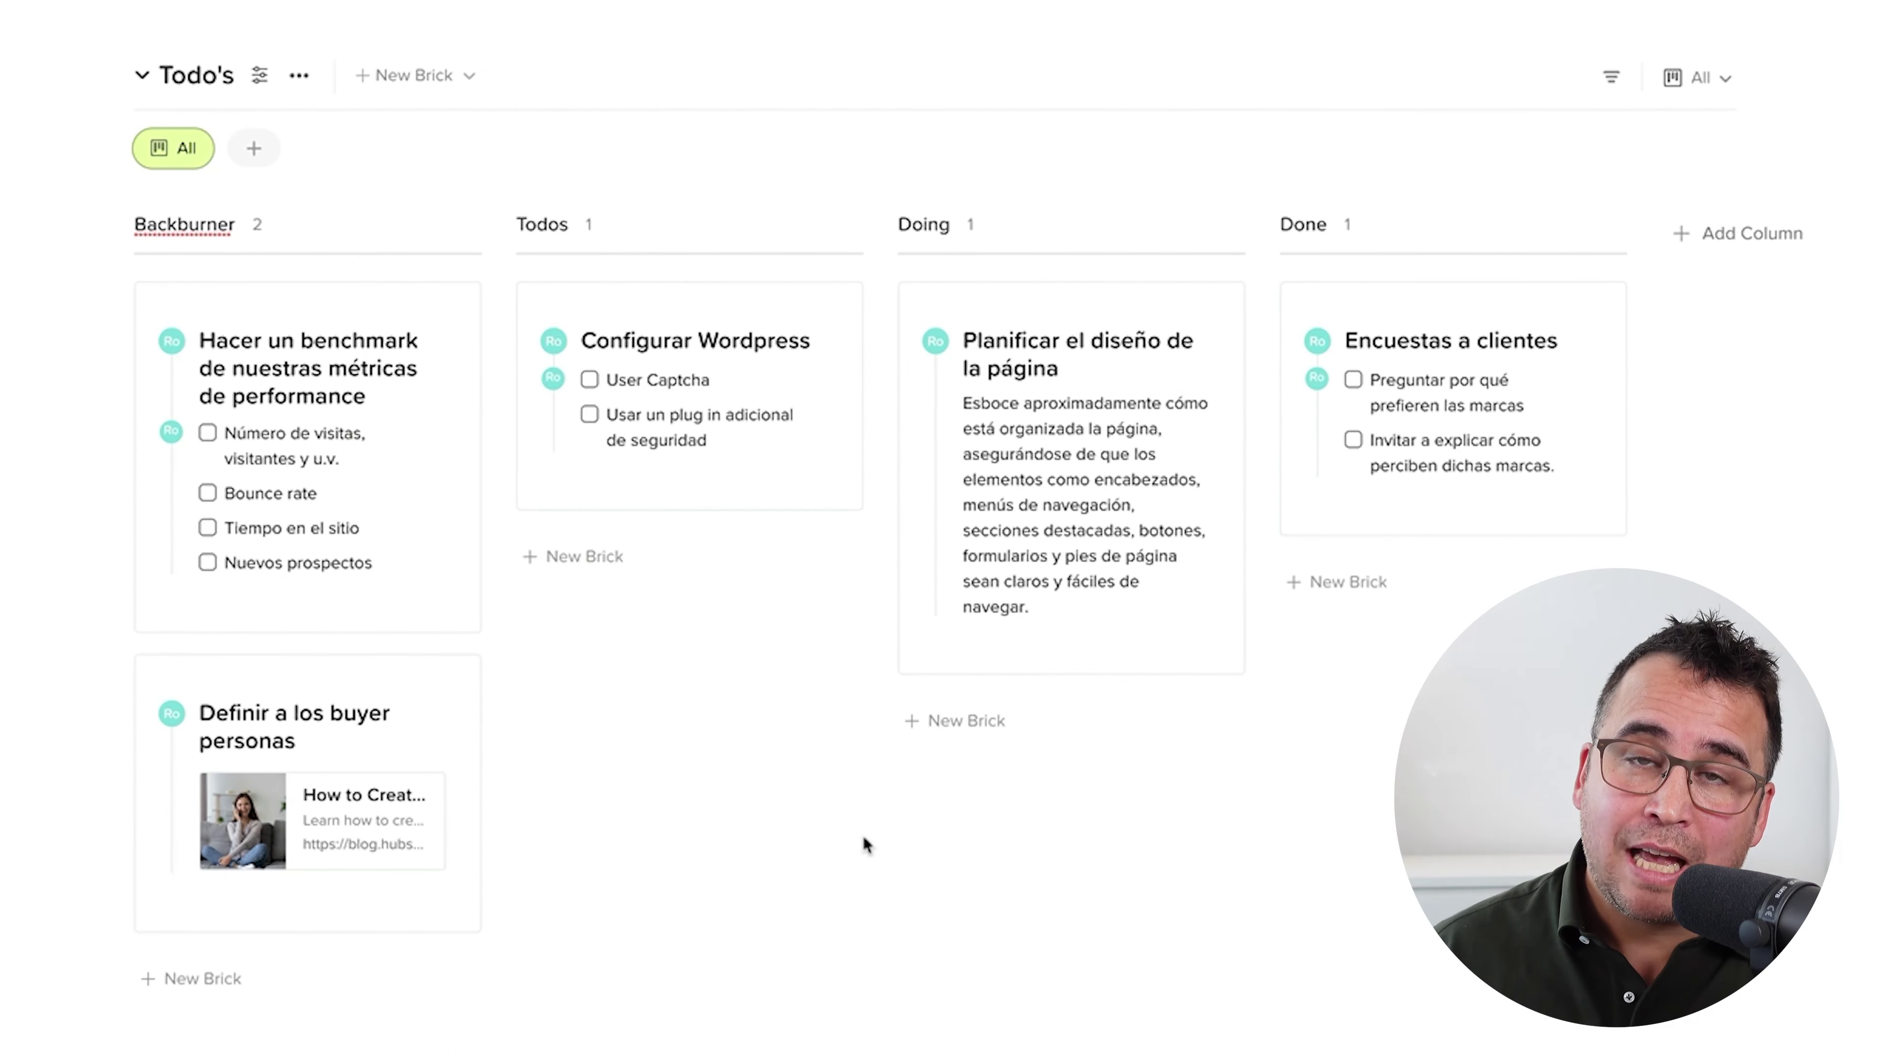
# Invite two members with edit permission to the Rediseño Web wall.
pyautogui.scroll(15, 997, 911)
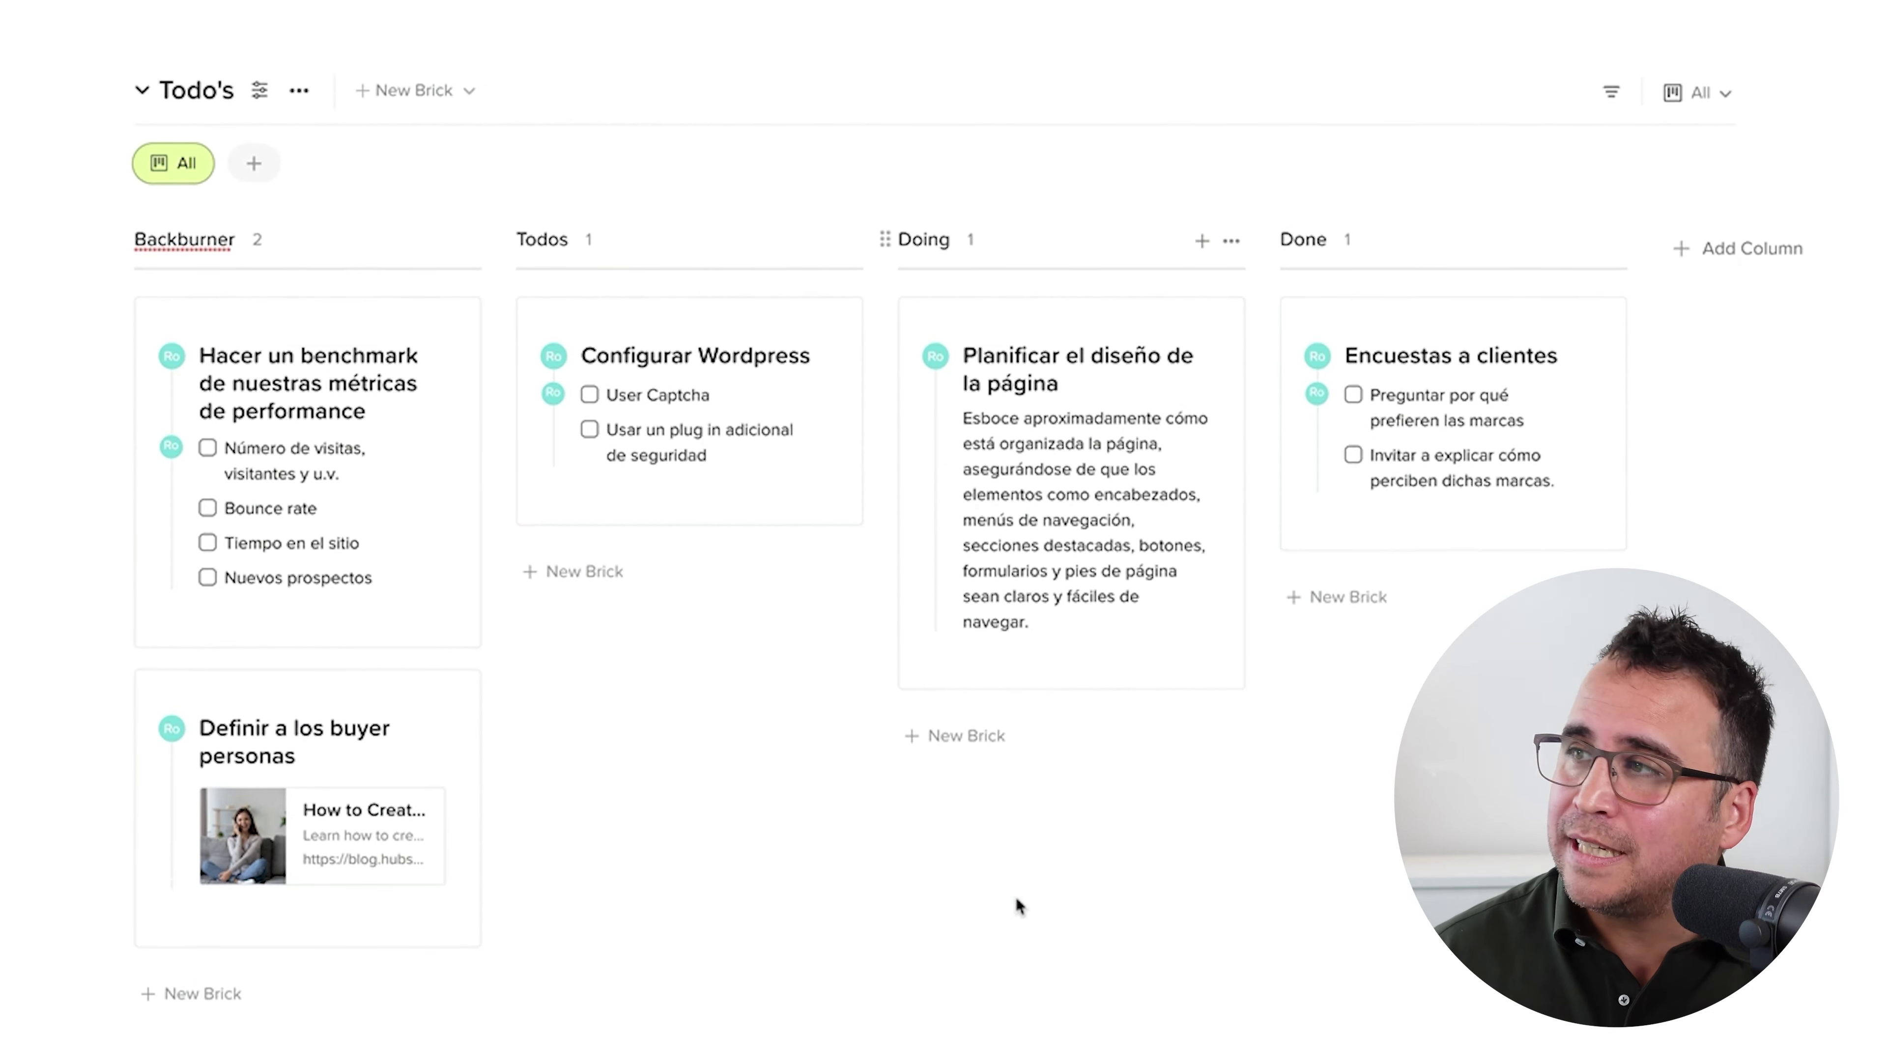
pyautogui.scroll(10, 995, 911)
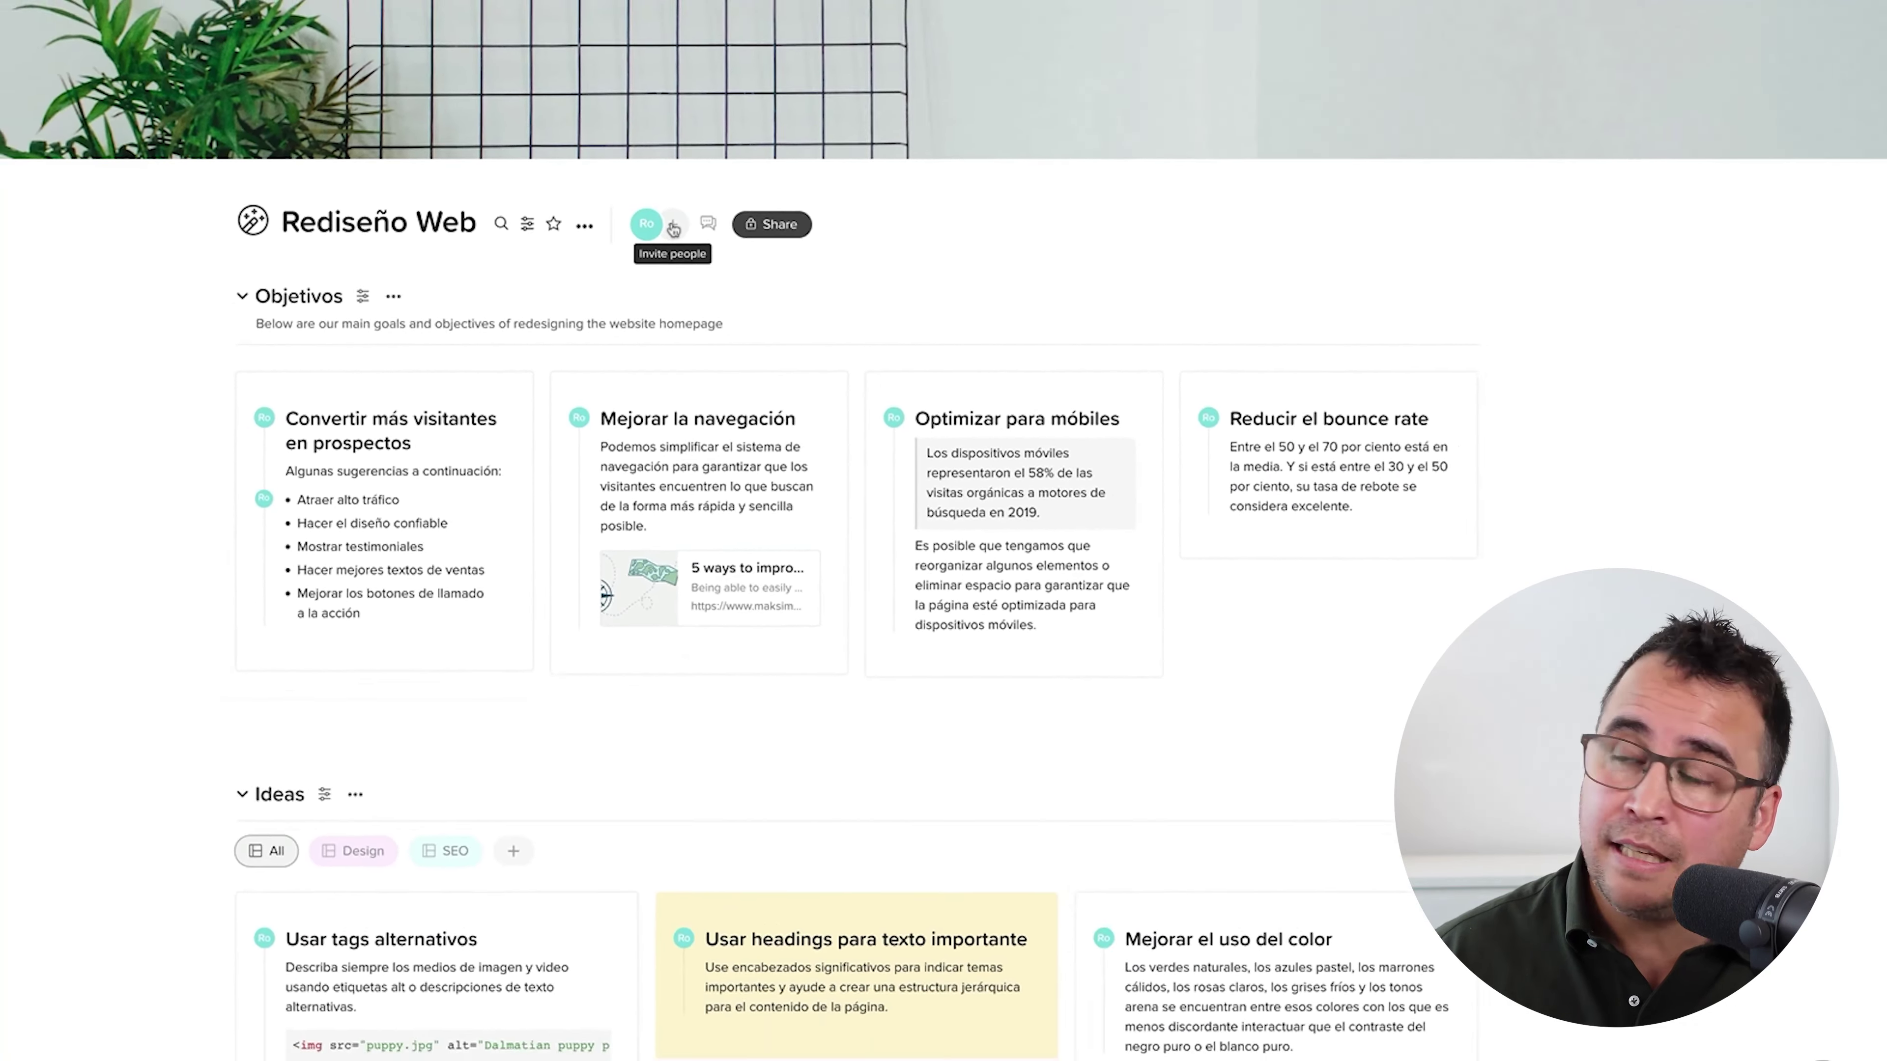
pyautogui.click(680, 235)
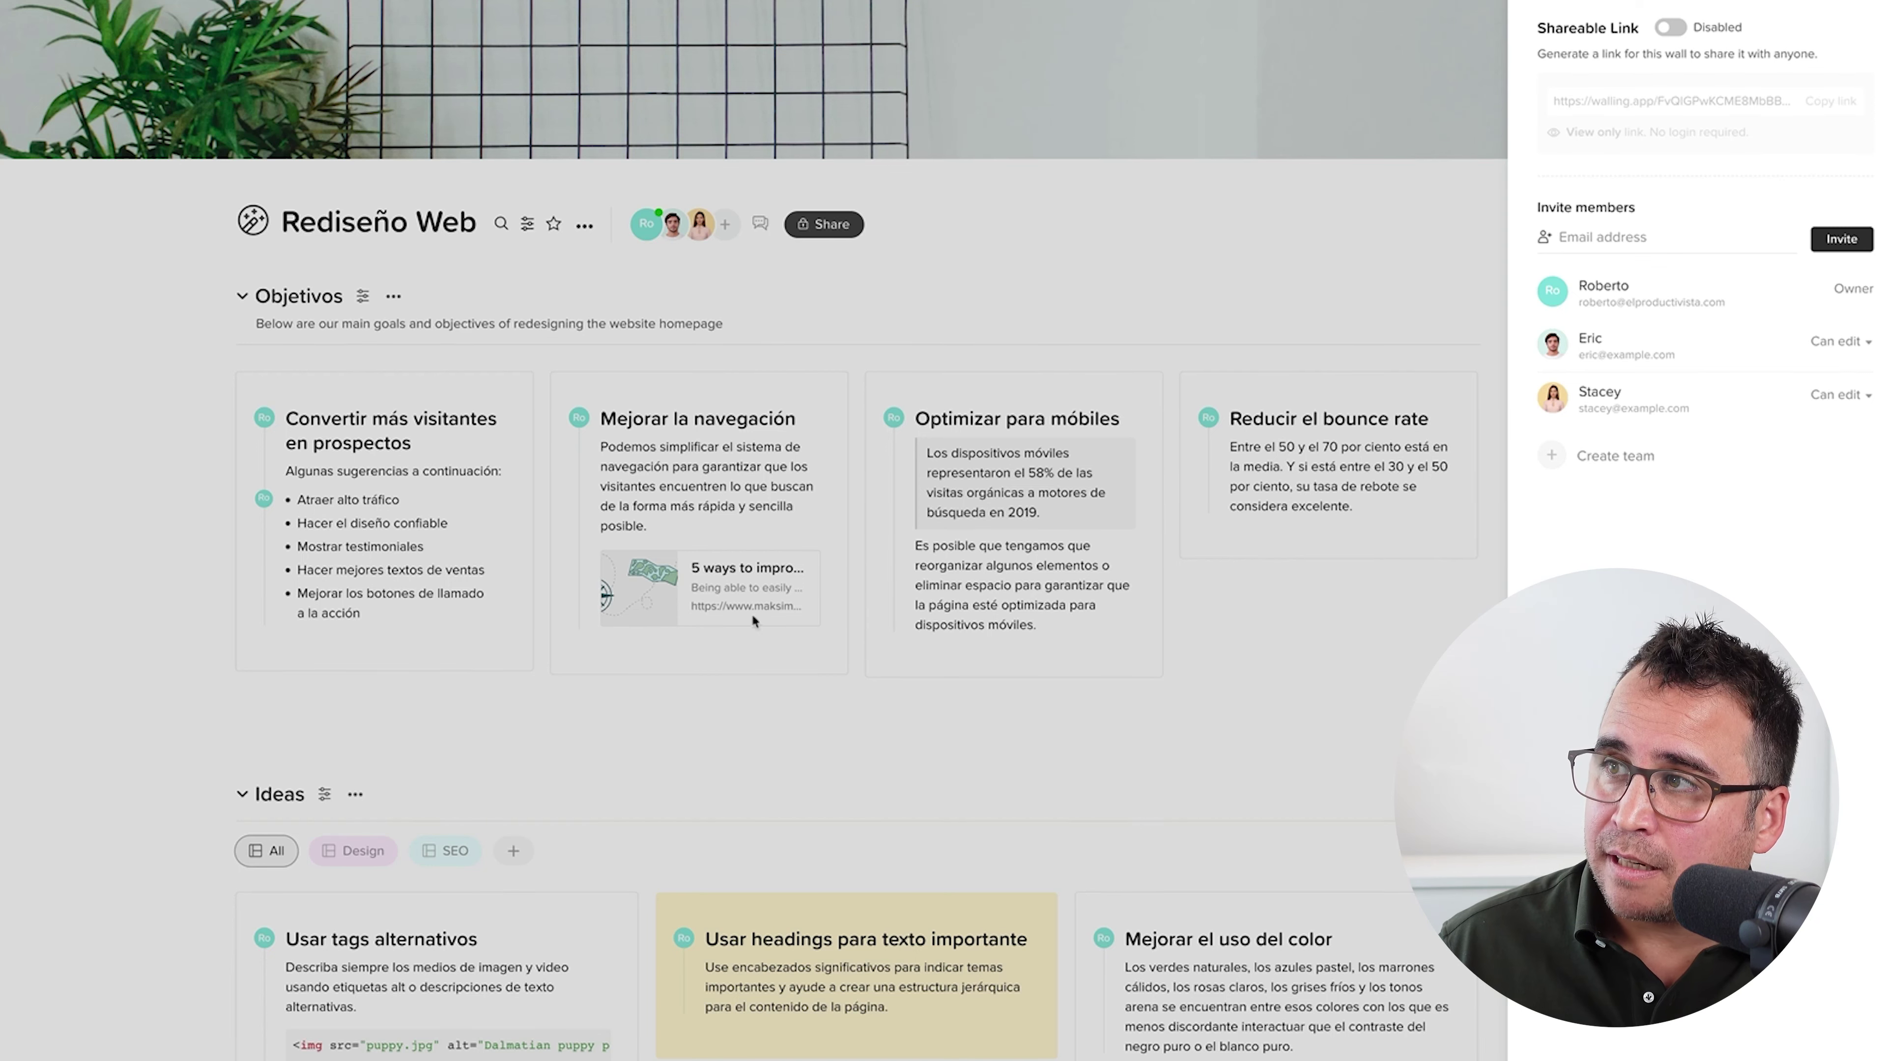
pyautogui.click(792, 751)
# Assign the five bricks of the Todo's board to the two invited members, starting with the Backburner column.
pyautogui.scroll(-5, 695, 523)
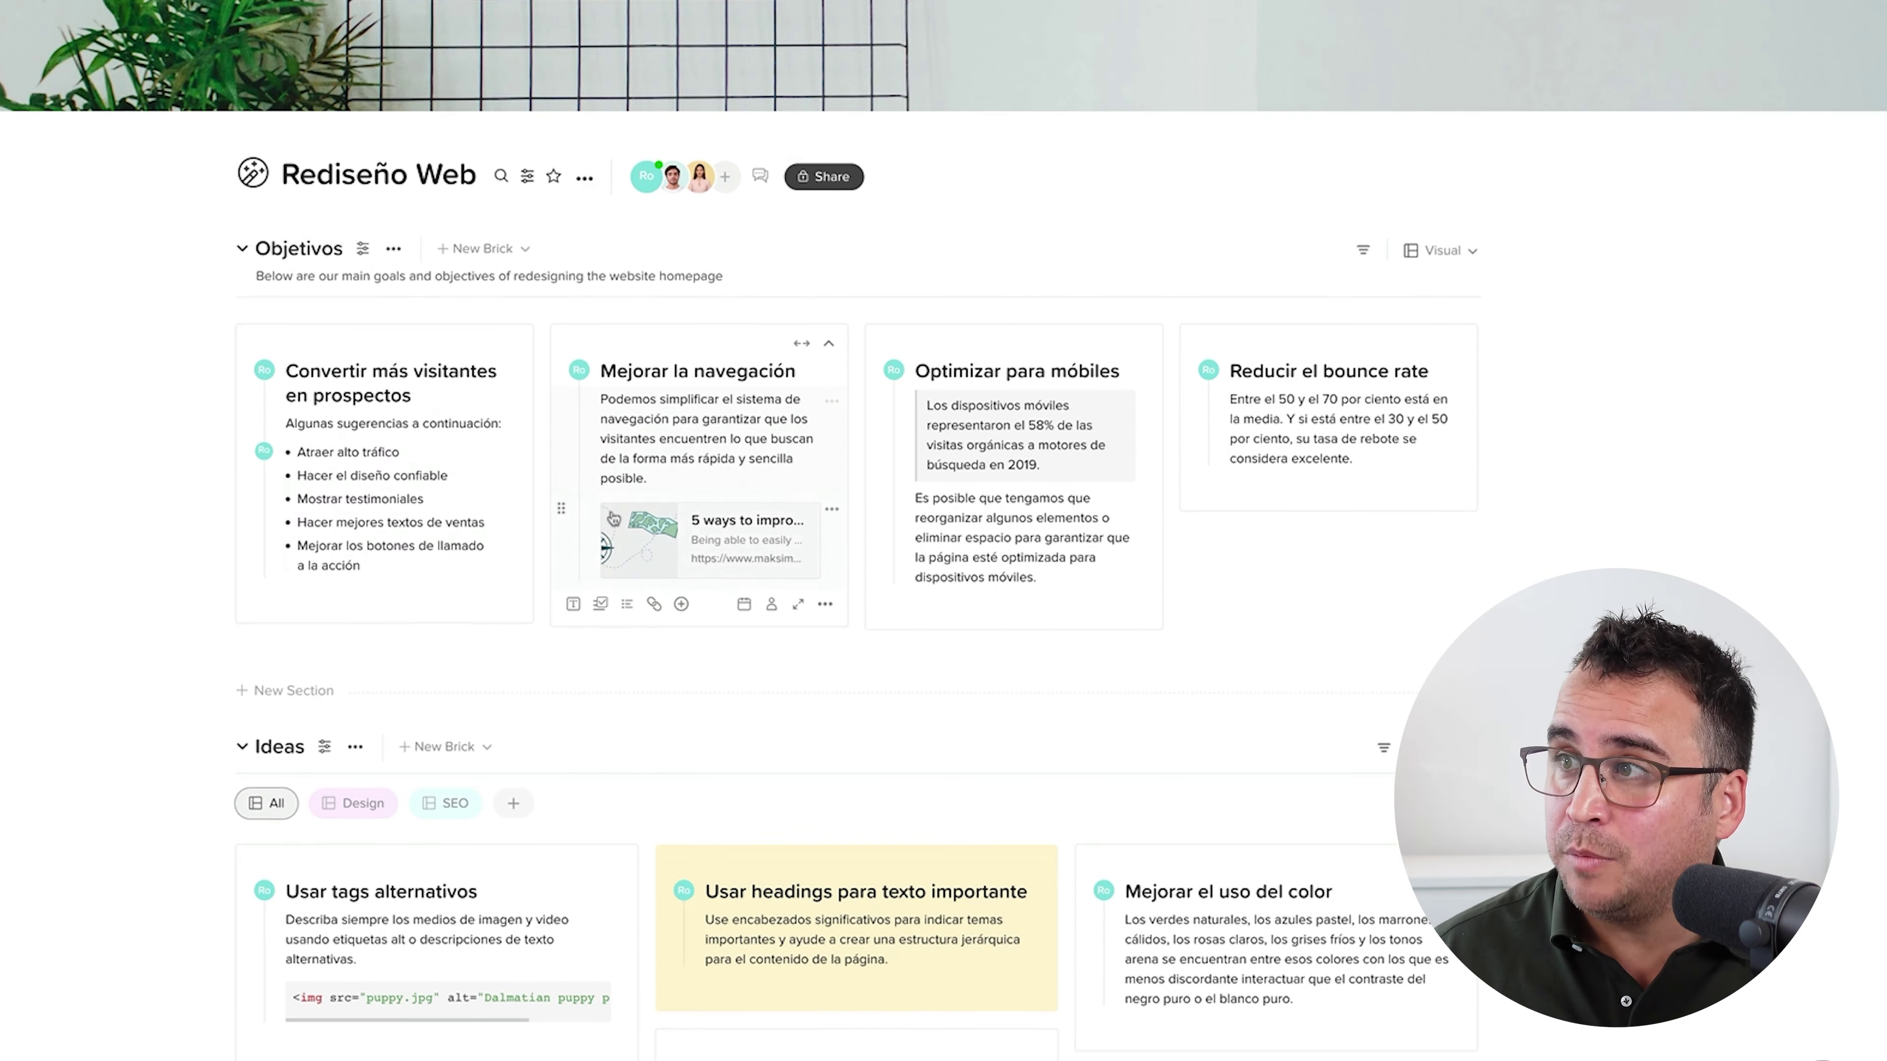
pyautogui.scroll(-15, 184, 495)
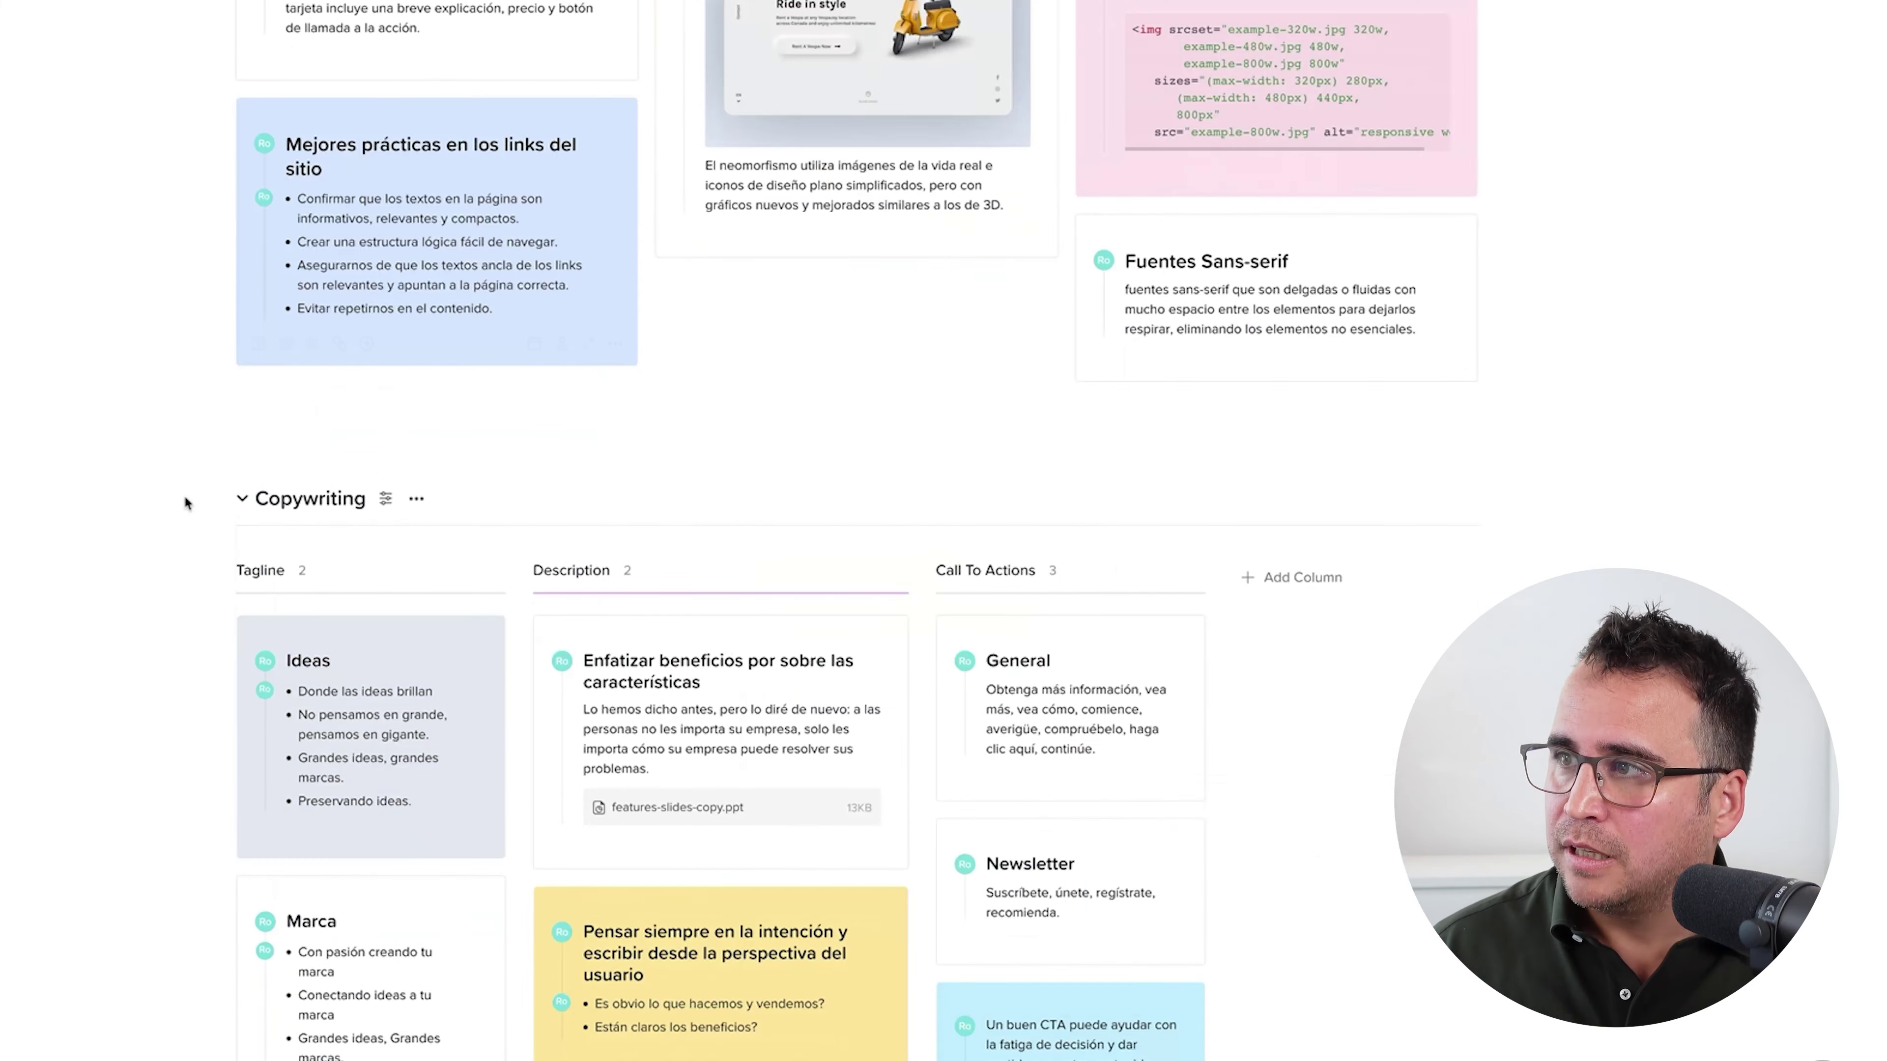
pyautogui.scroll(-10, 181, 500)
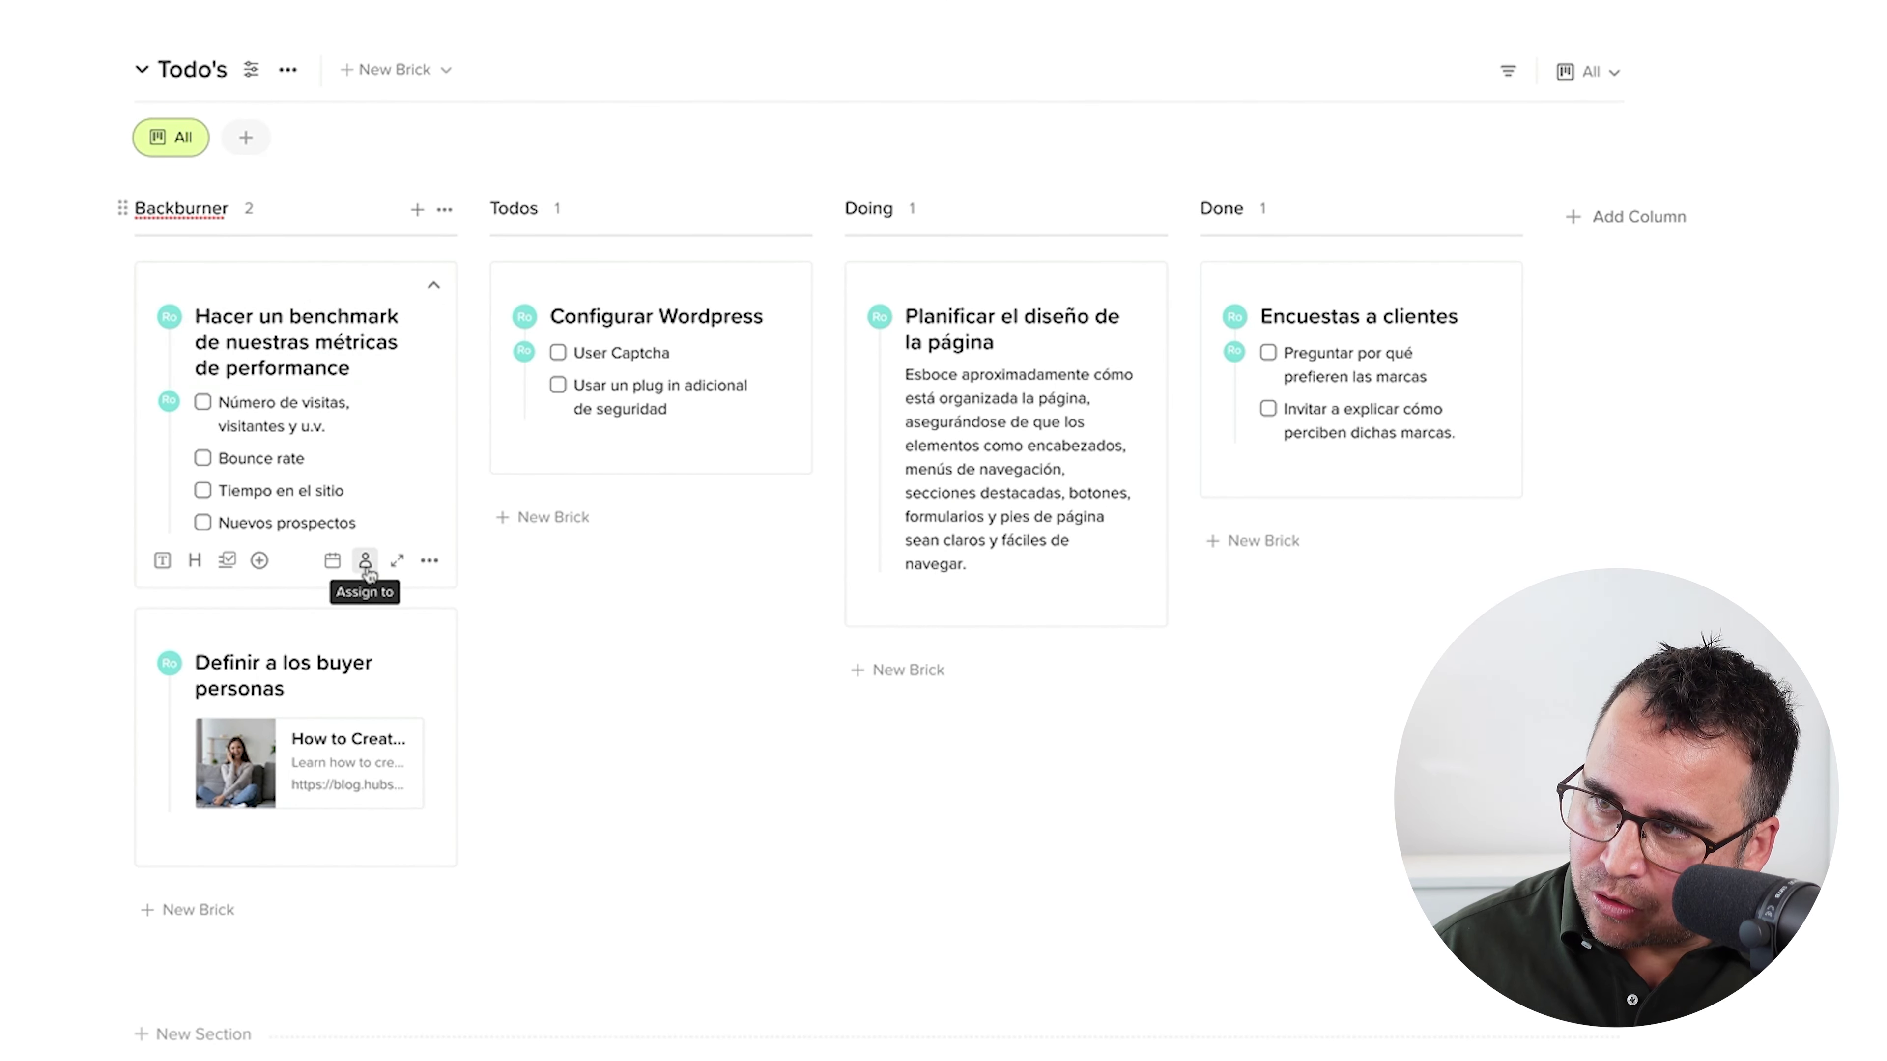
pyautogui.click(364, 562)
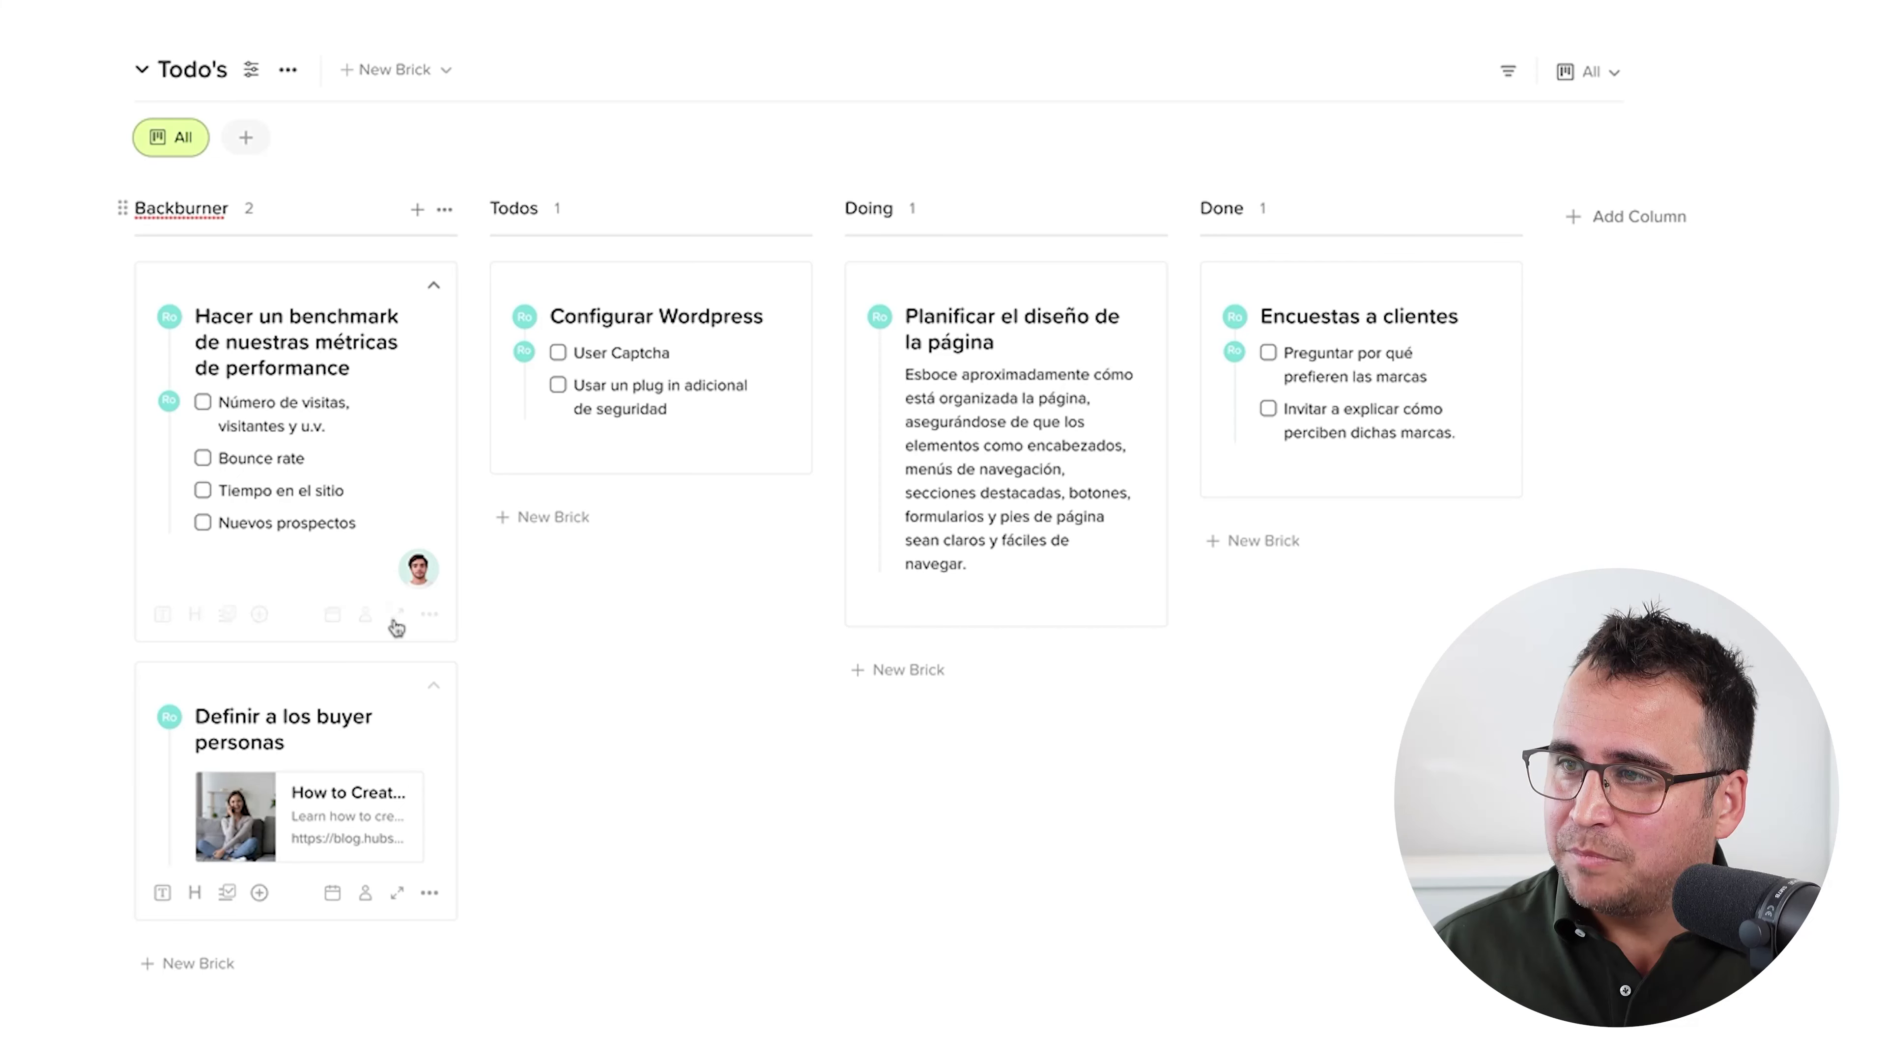
pyautogui.click(371, 907)
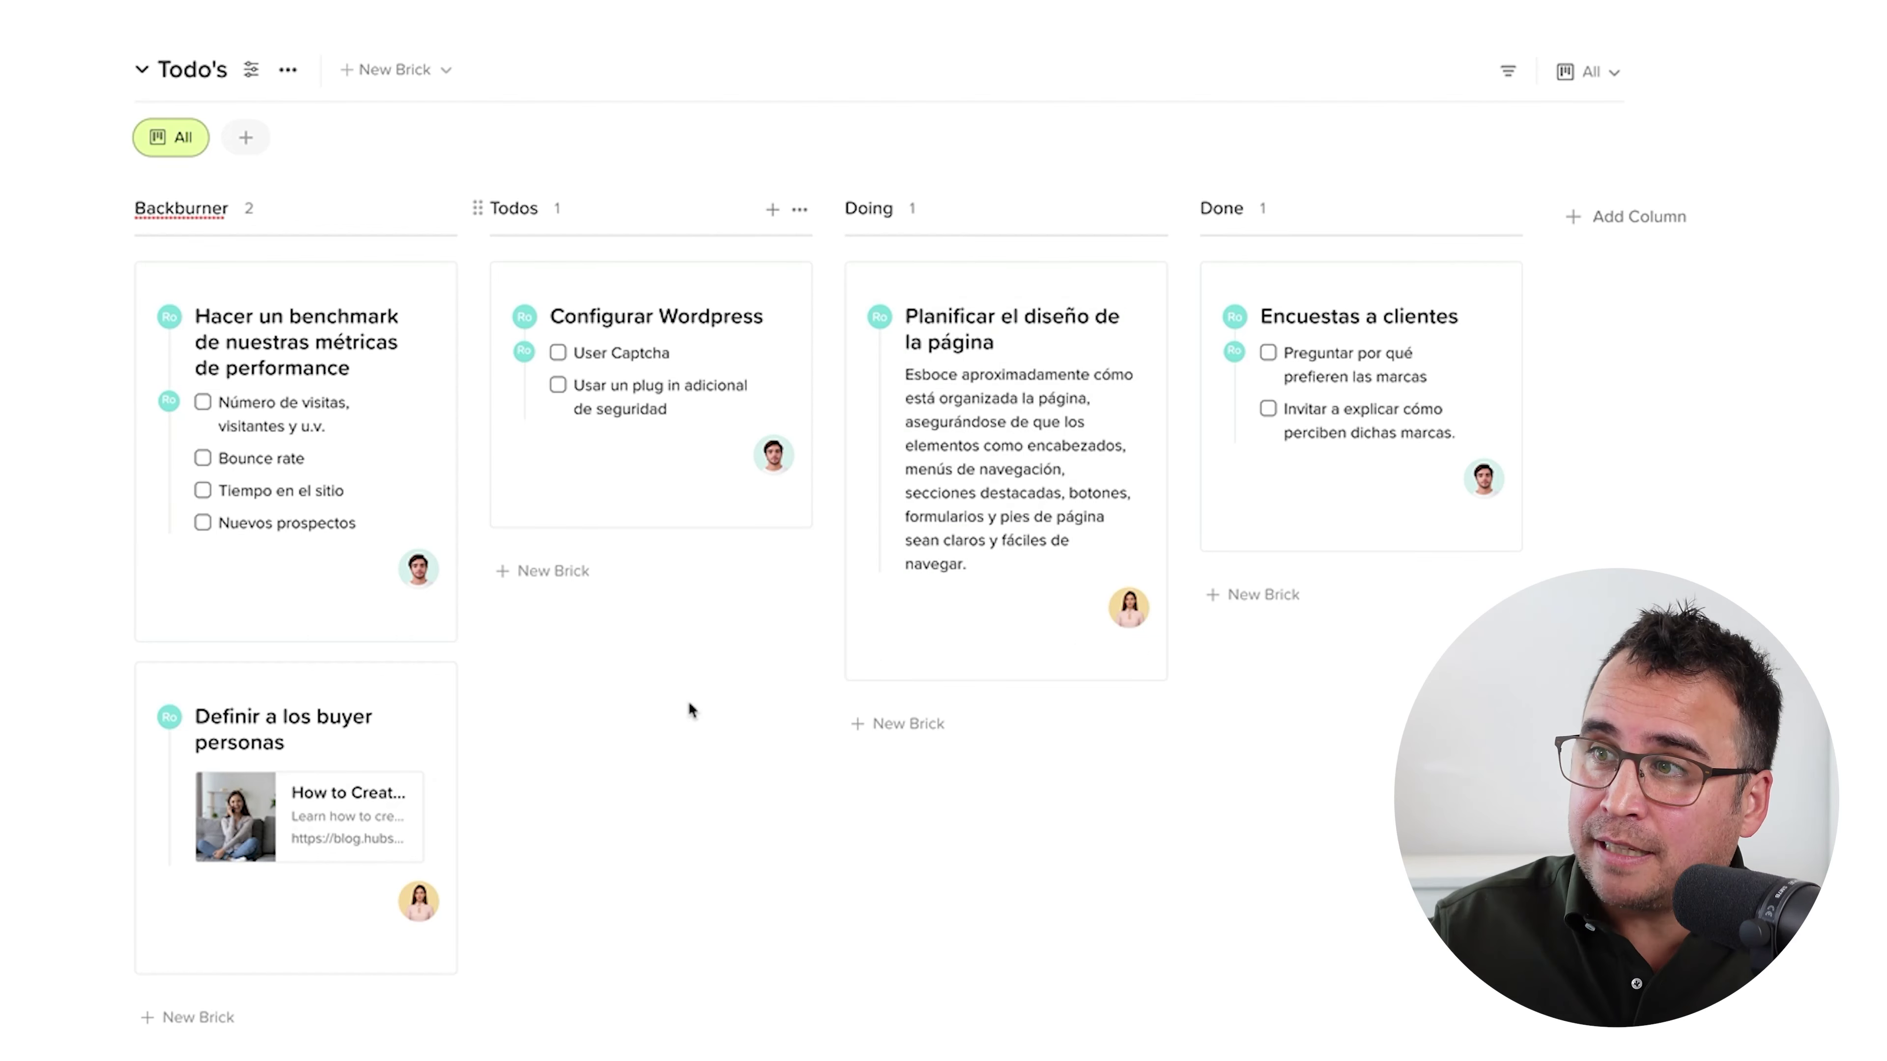
# Create a Visual view in the Todo's section, named after the member assigned to the Planificar el diseño de la página brick.
pyautogui.moveTo(535, 514)
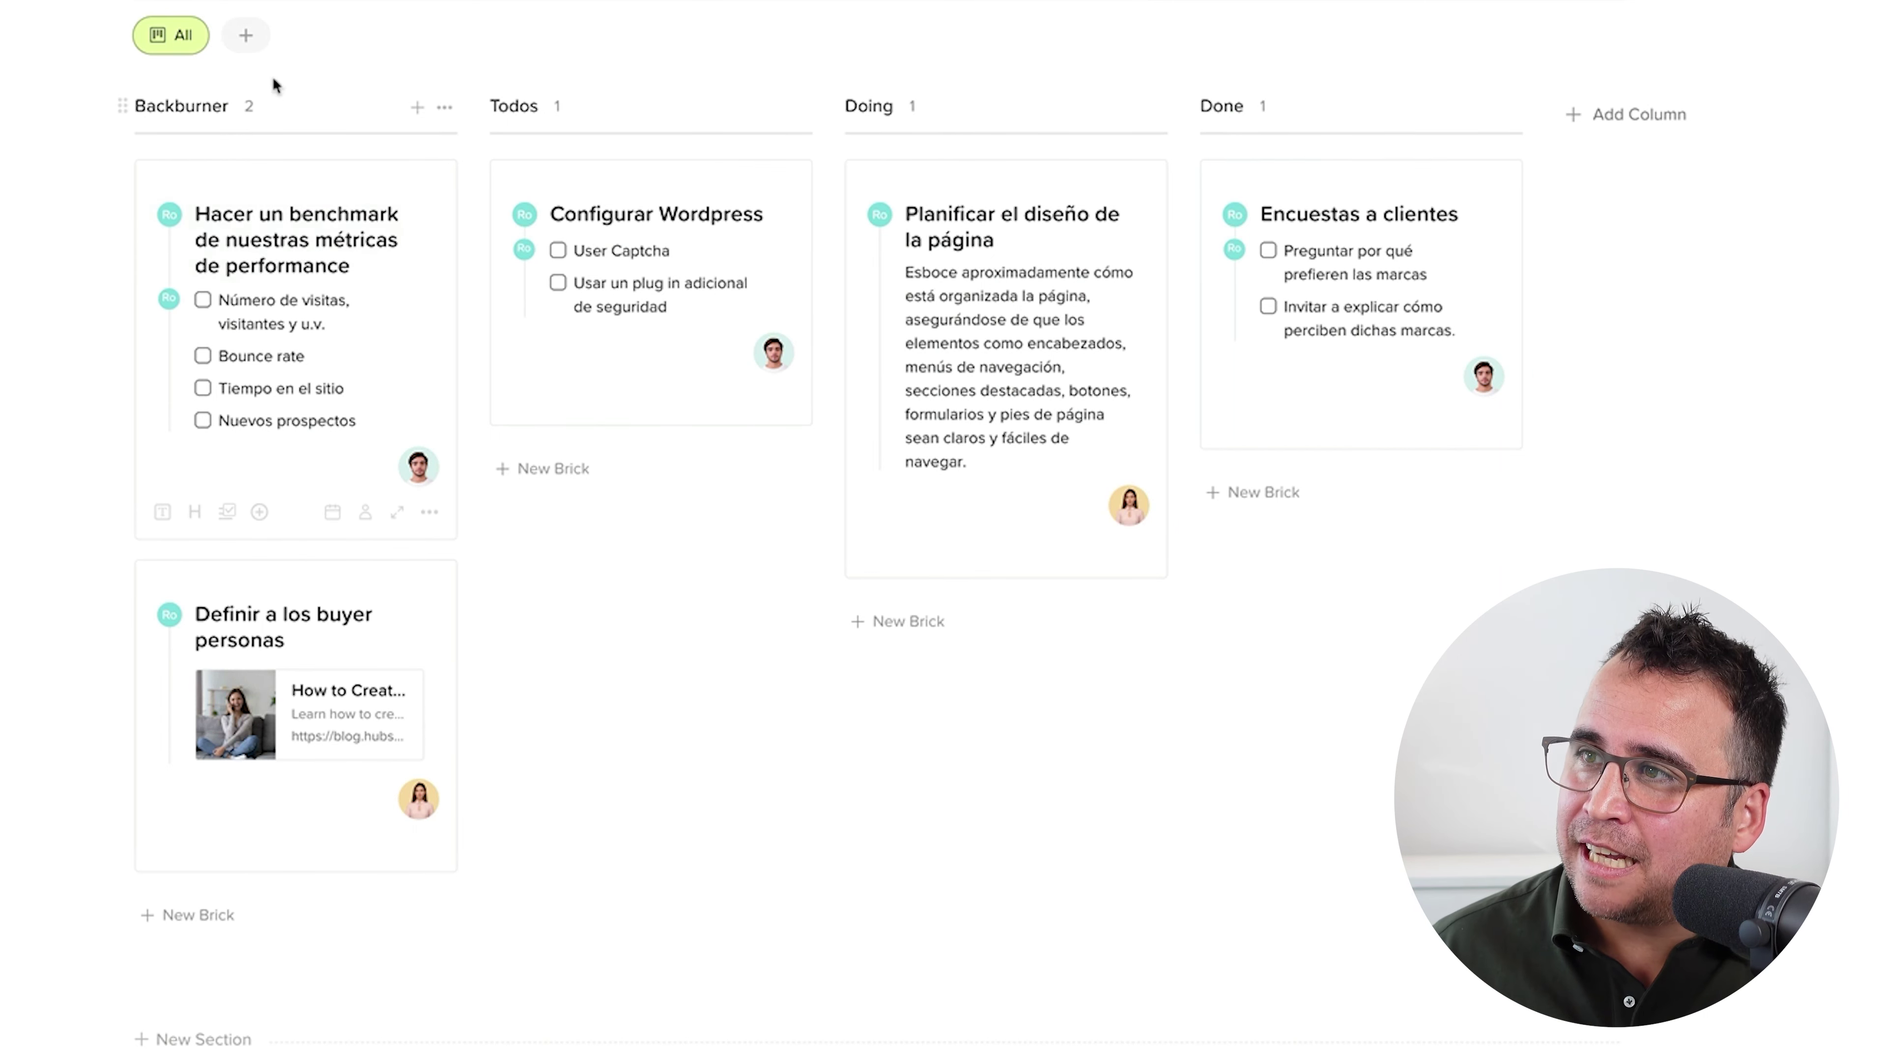
pyautogui.click(246, 37)
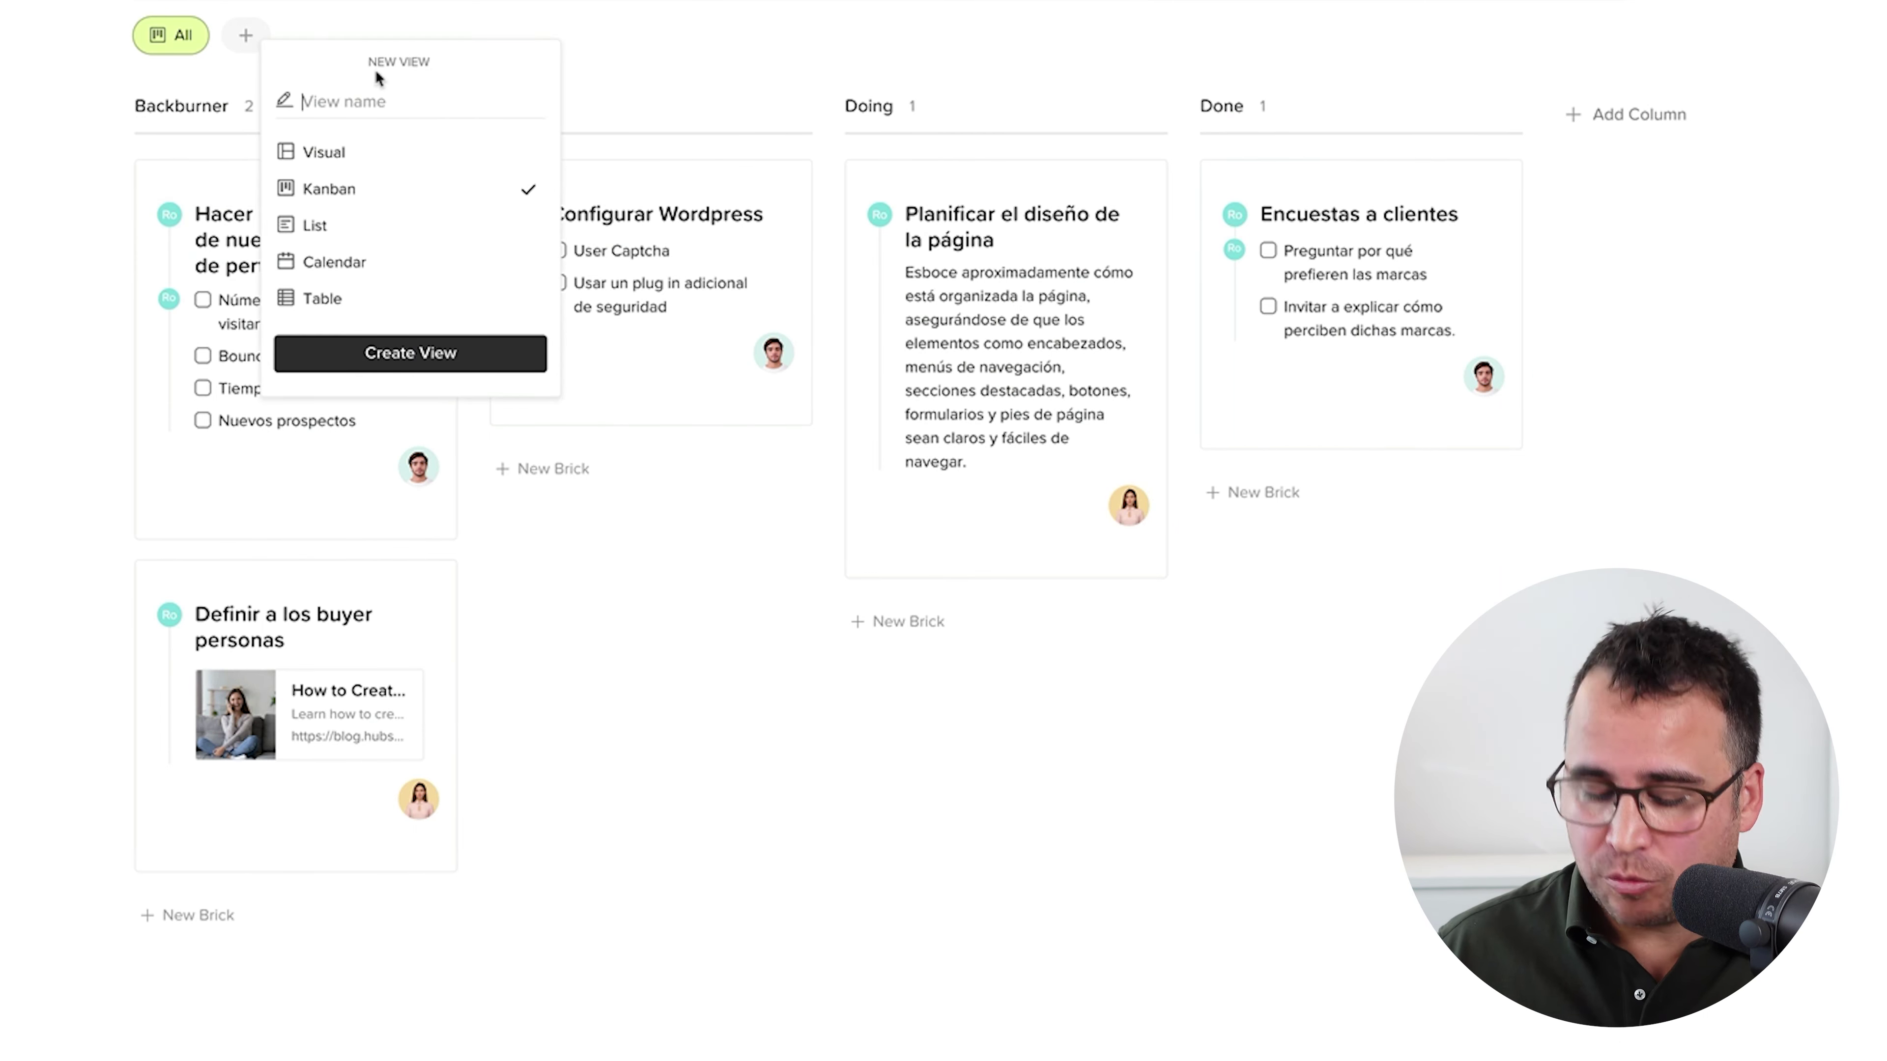
pyautogui.write('Stacey')
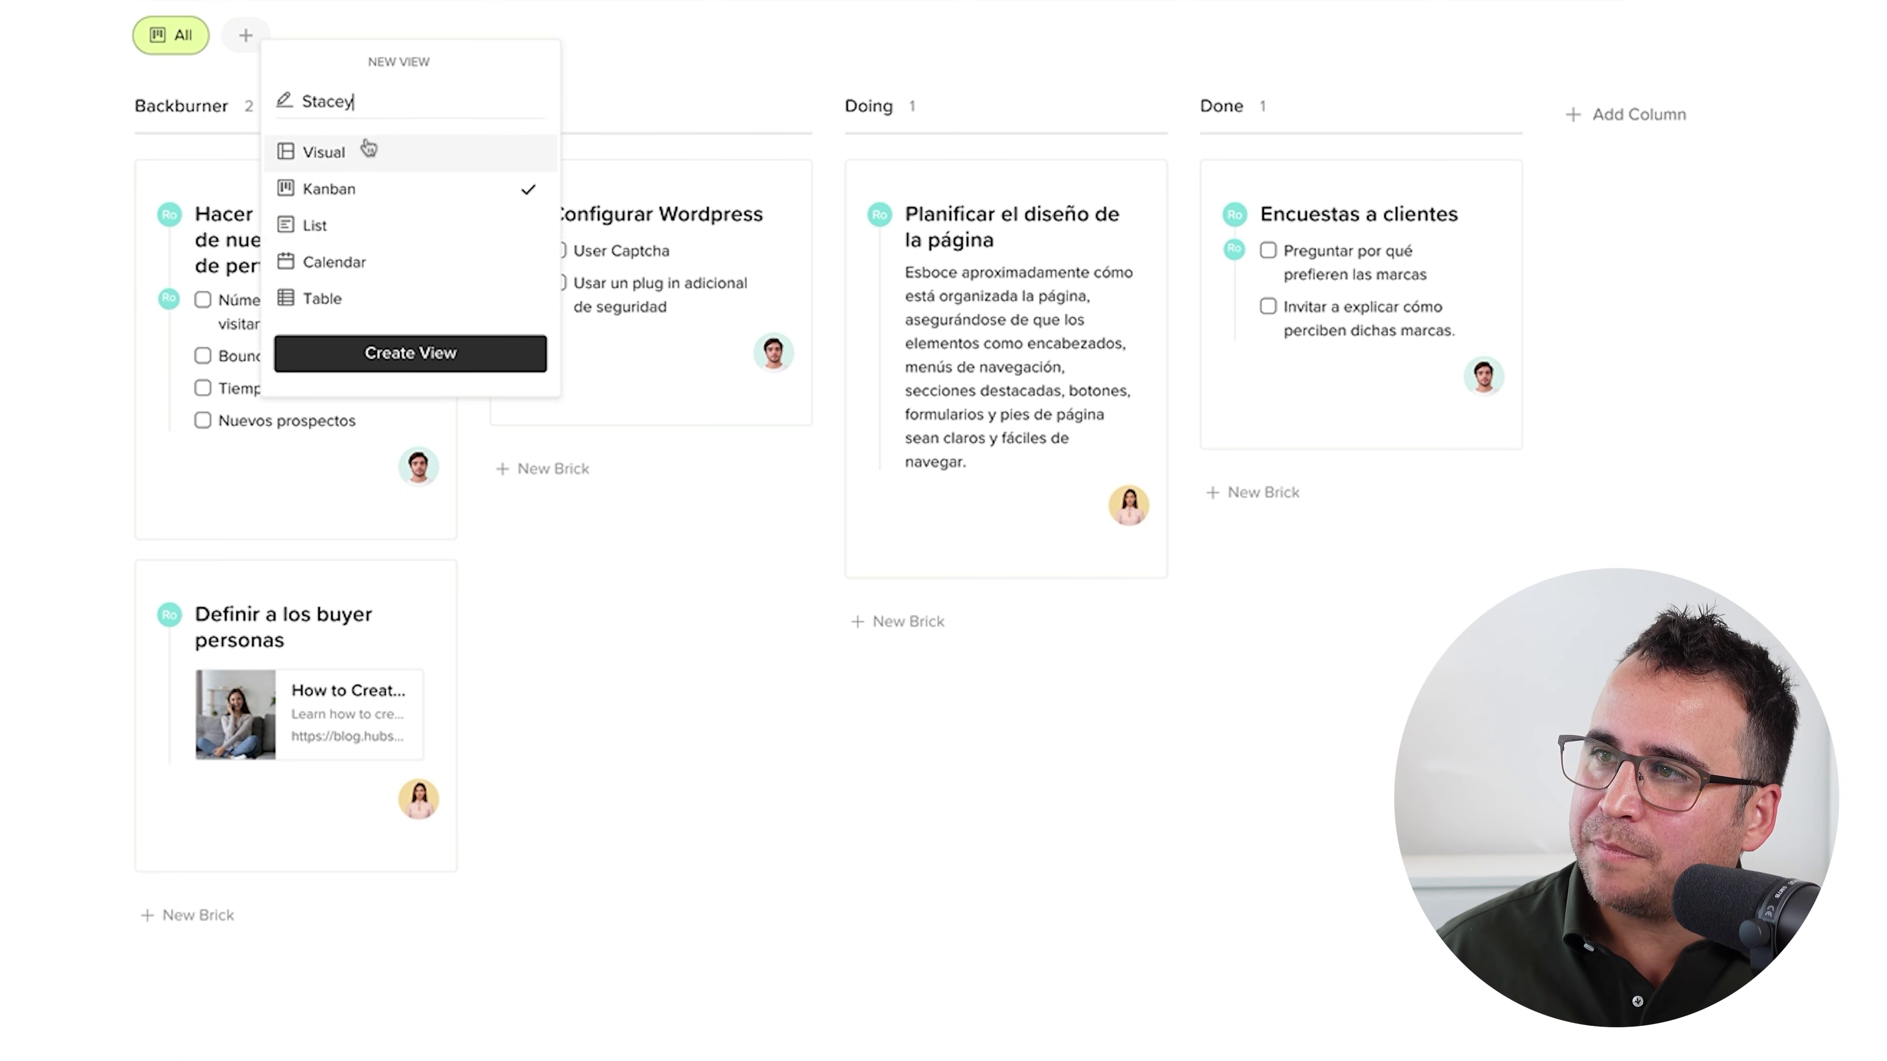
pyautogui.click(434, 354)
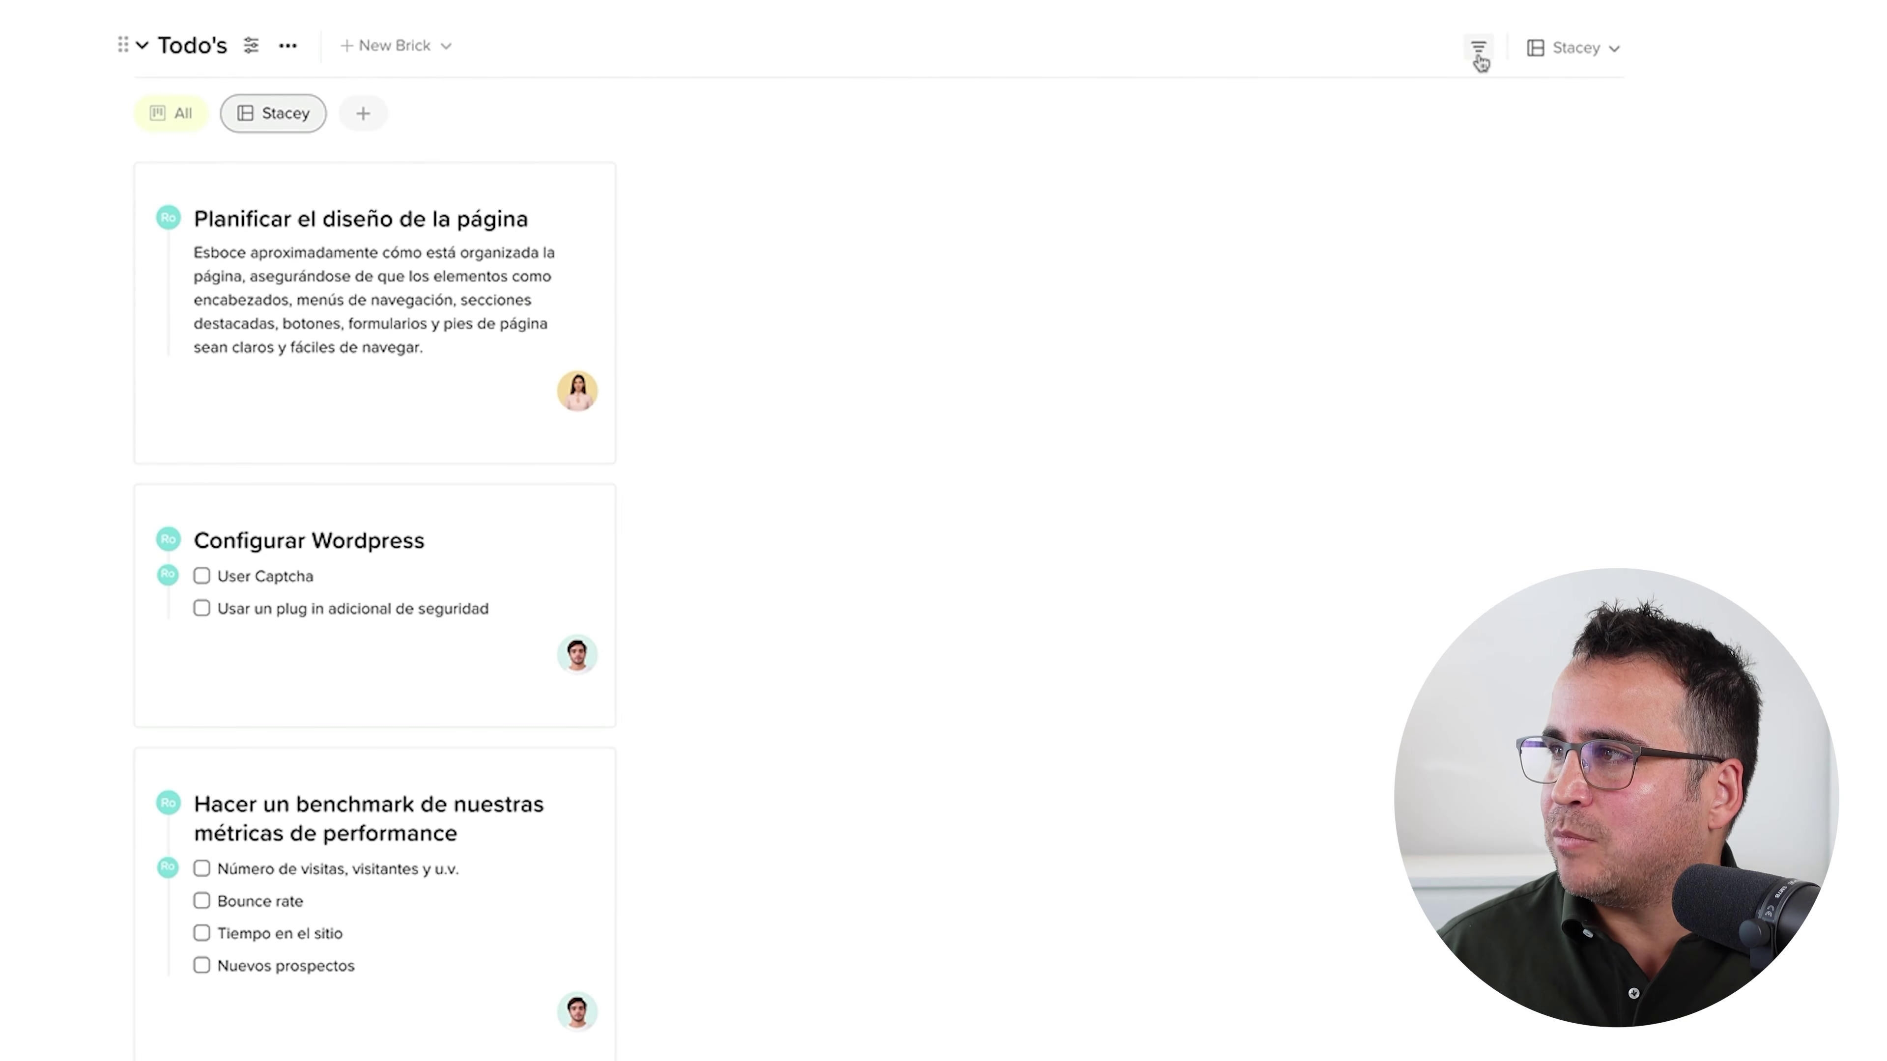
# Filter the new view to show only bricks assigned to the member it is named after.
pyautogui.click(1479, 58)
pyautogui.click(1416, 141)
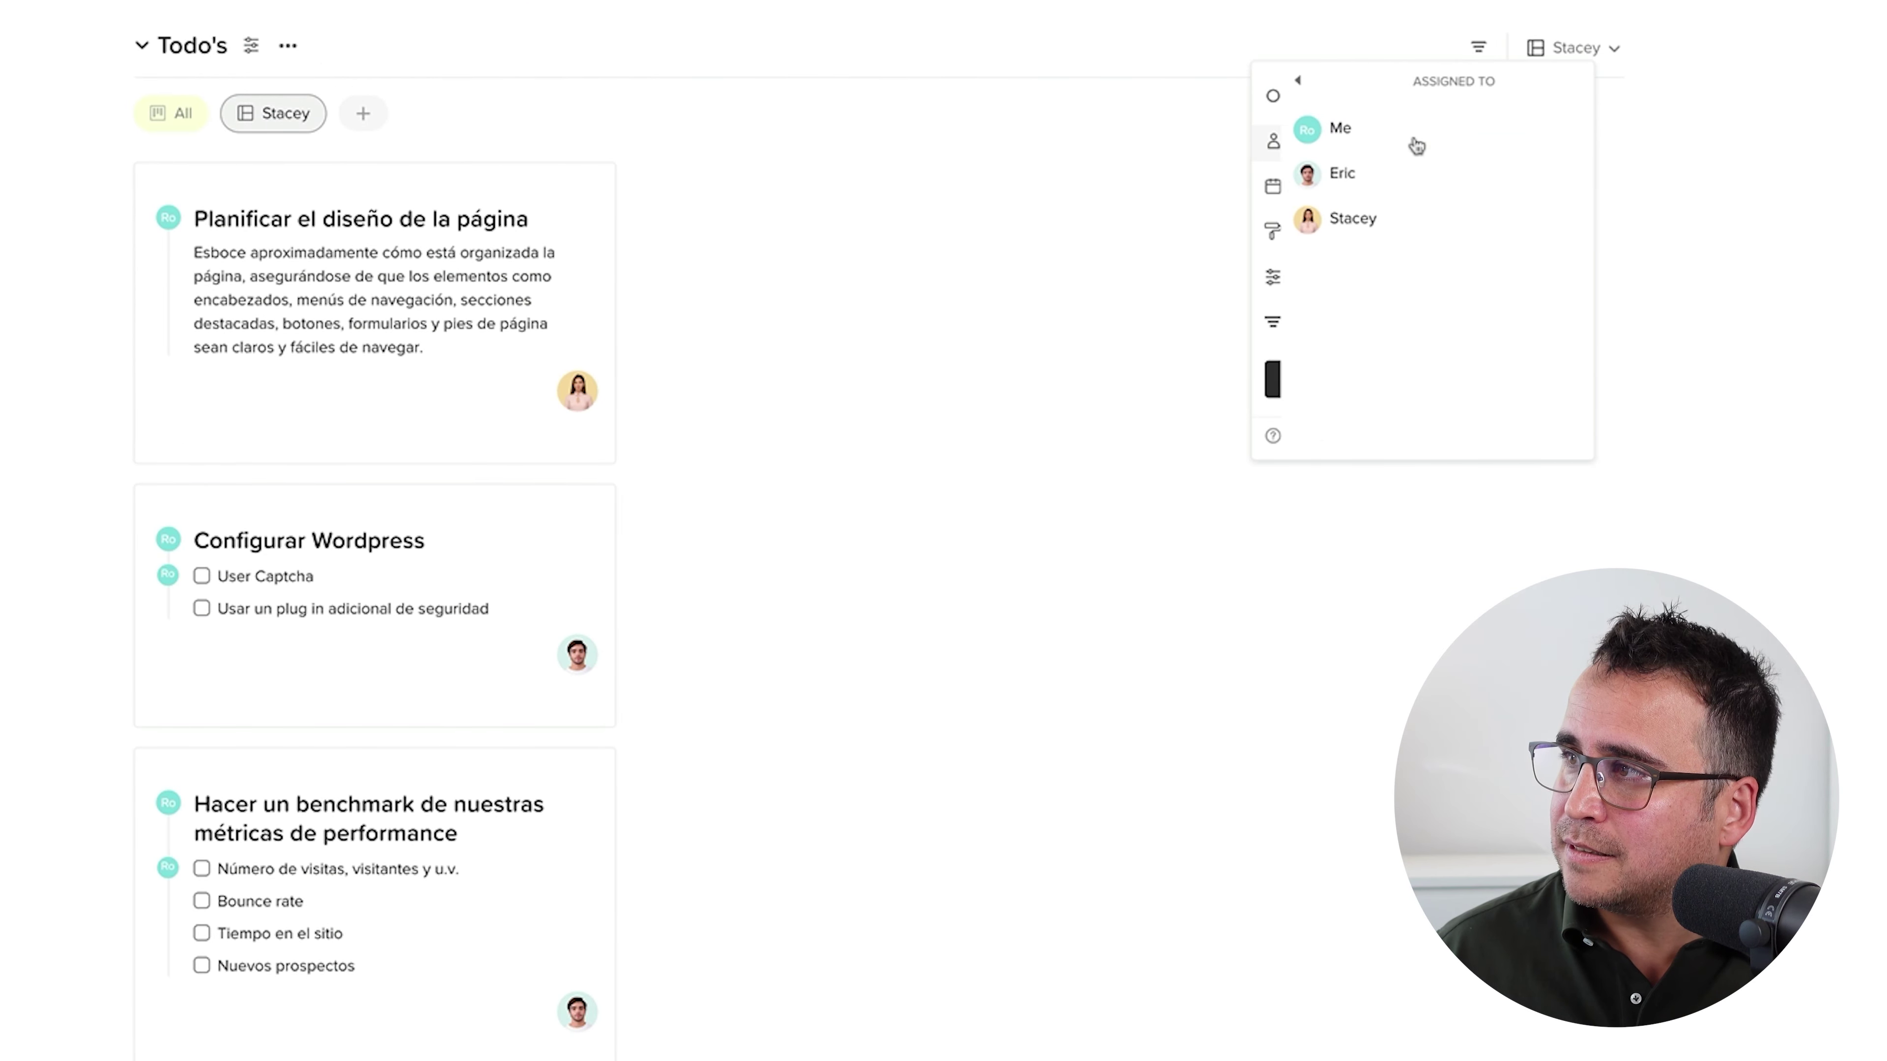
pyautogui.click(1322, 221)
pyautogui.click(1298, 80)
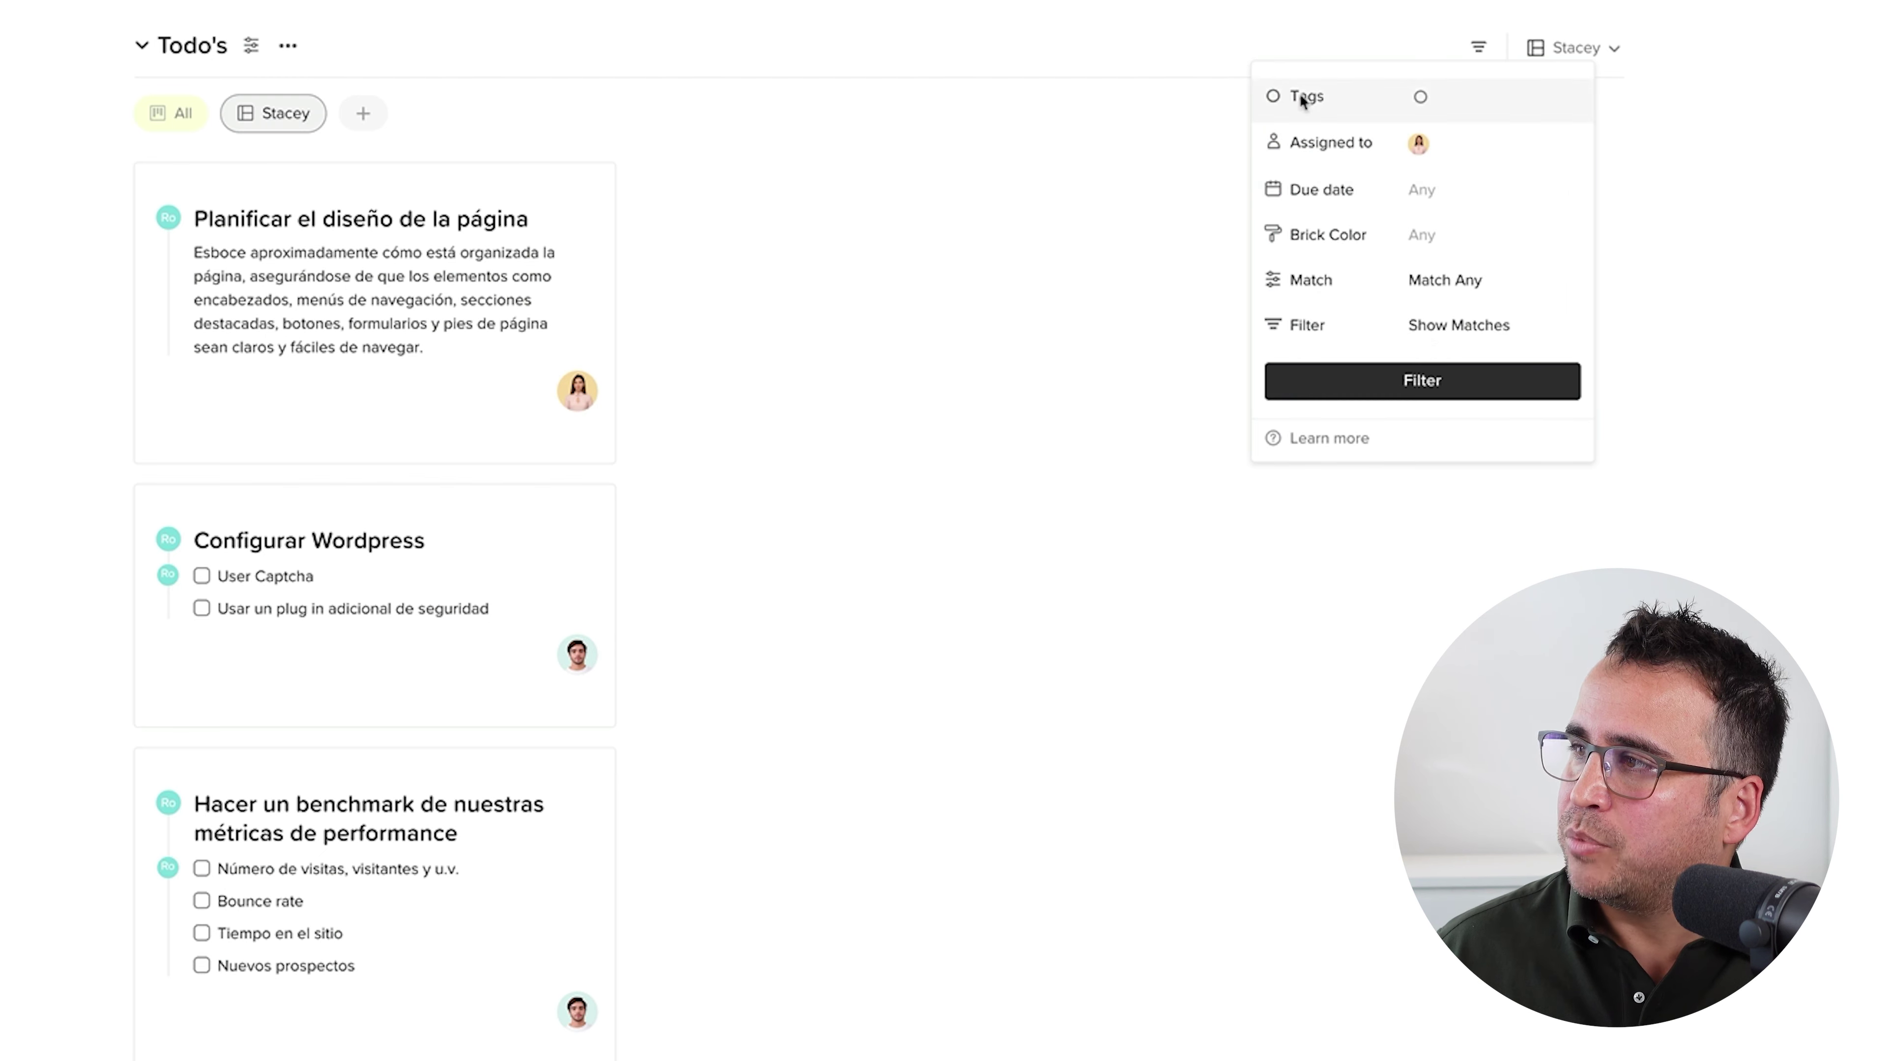
pyautogui.click(1422, 380)
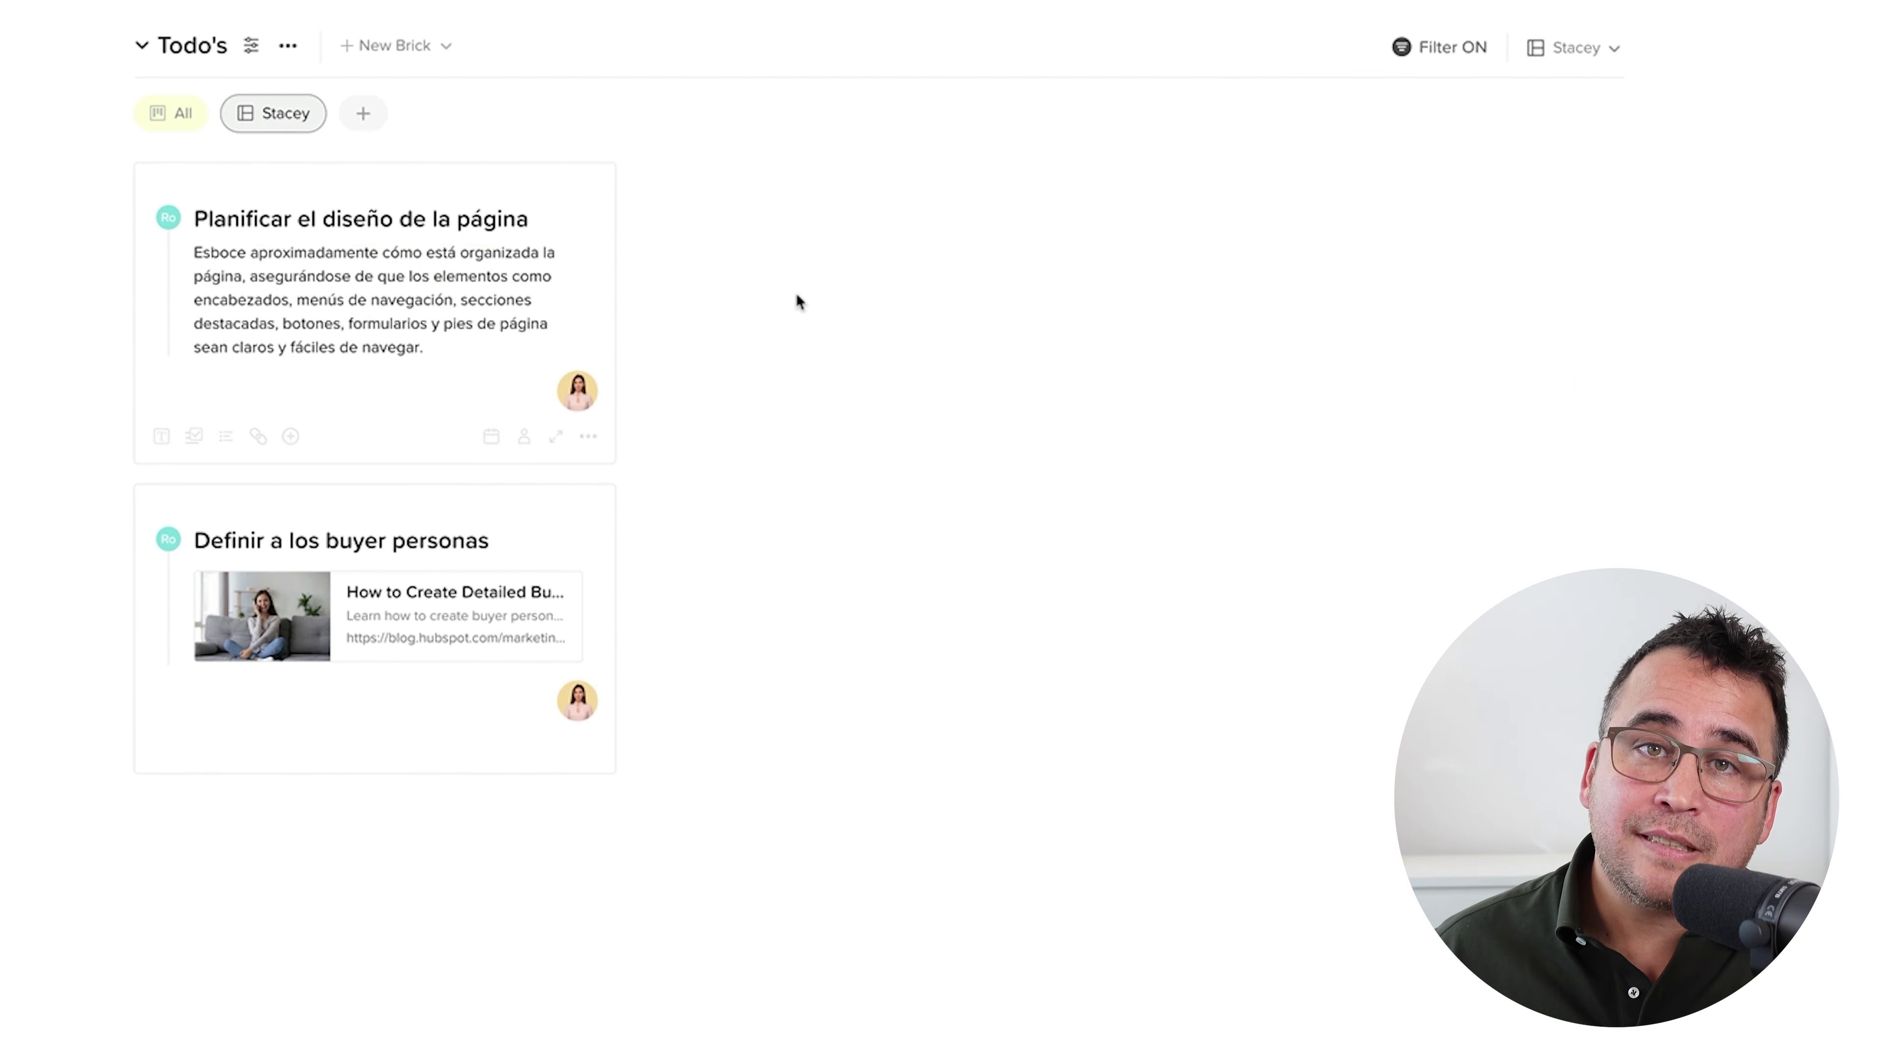
# Create a second Visual view in the Todo's section, named after the member assigned to the Configurar Wordpress brick.
pyautogui.click(366, 119)
pyautogui.write('Eric')
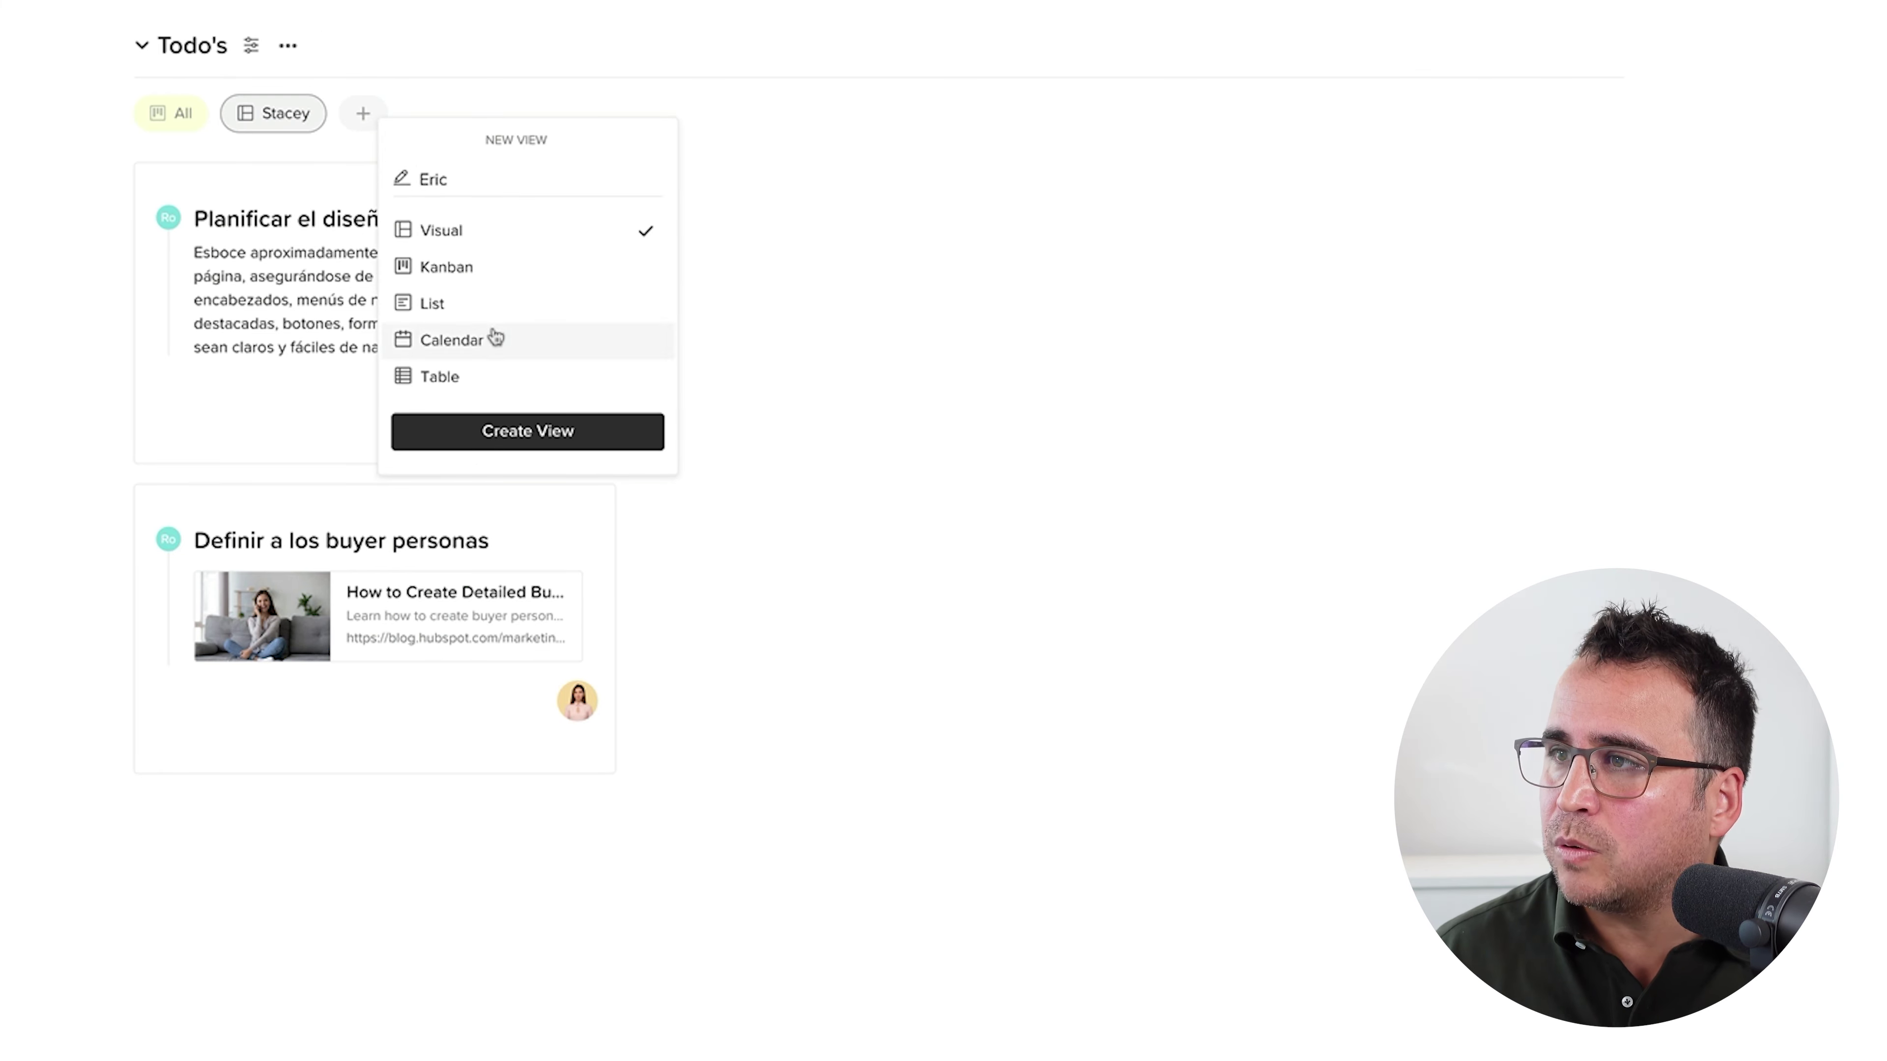
pyautogui.click(528, 431)
# Filter the second member's view to show only bricks assigned to that member.
pyautogui.click(1497, 52)
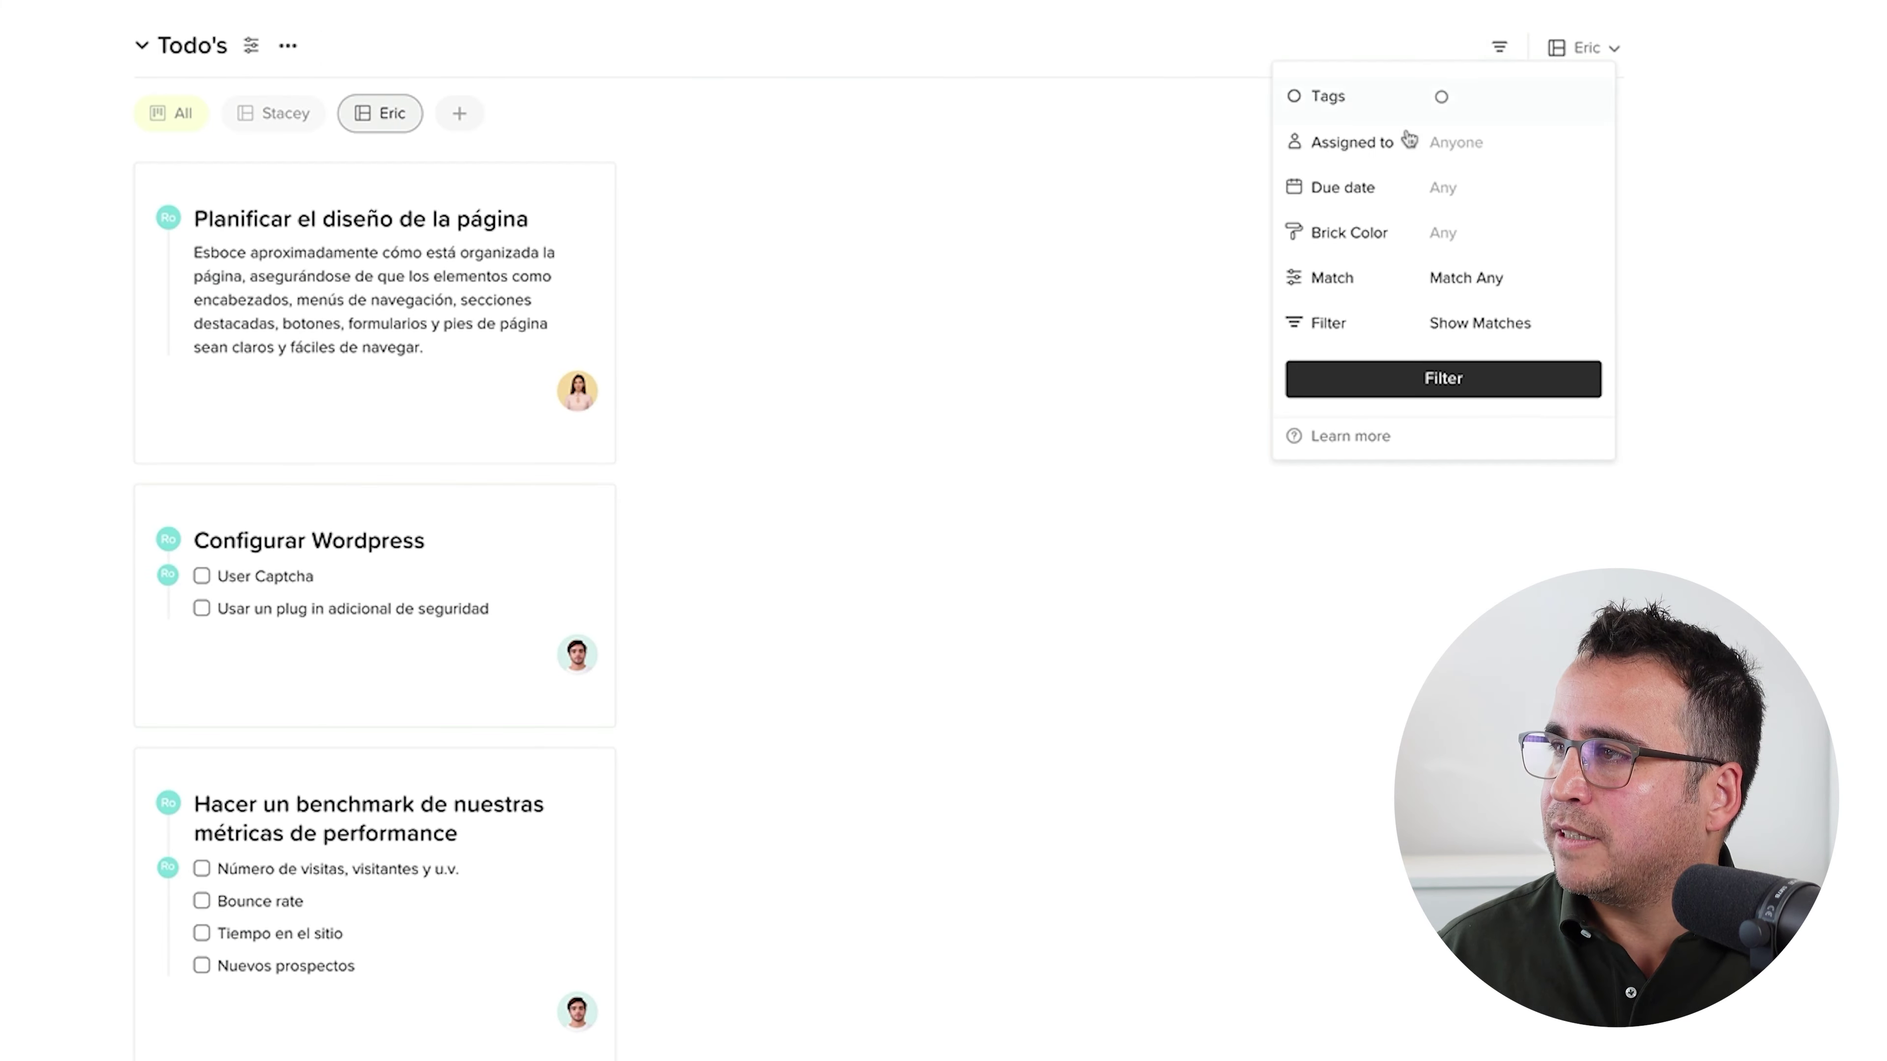
pyautogui.click(1373, 145)
pyautogui.click(1327, 179)
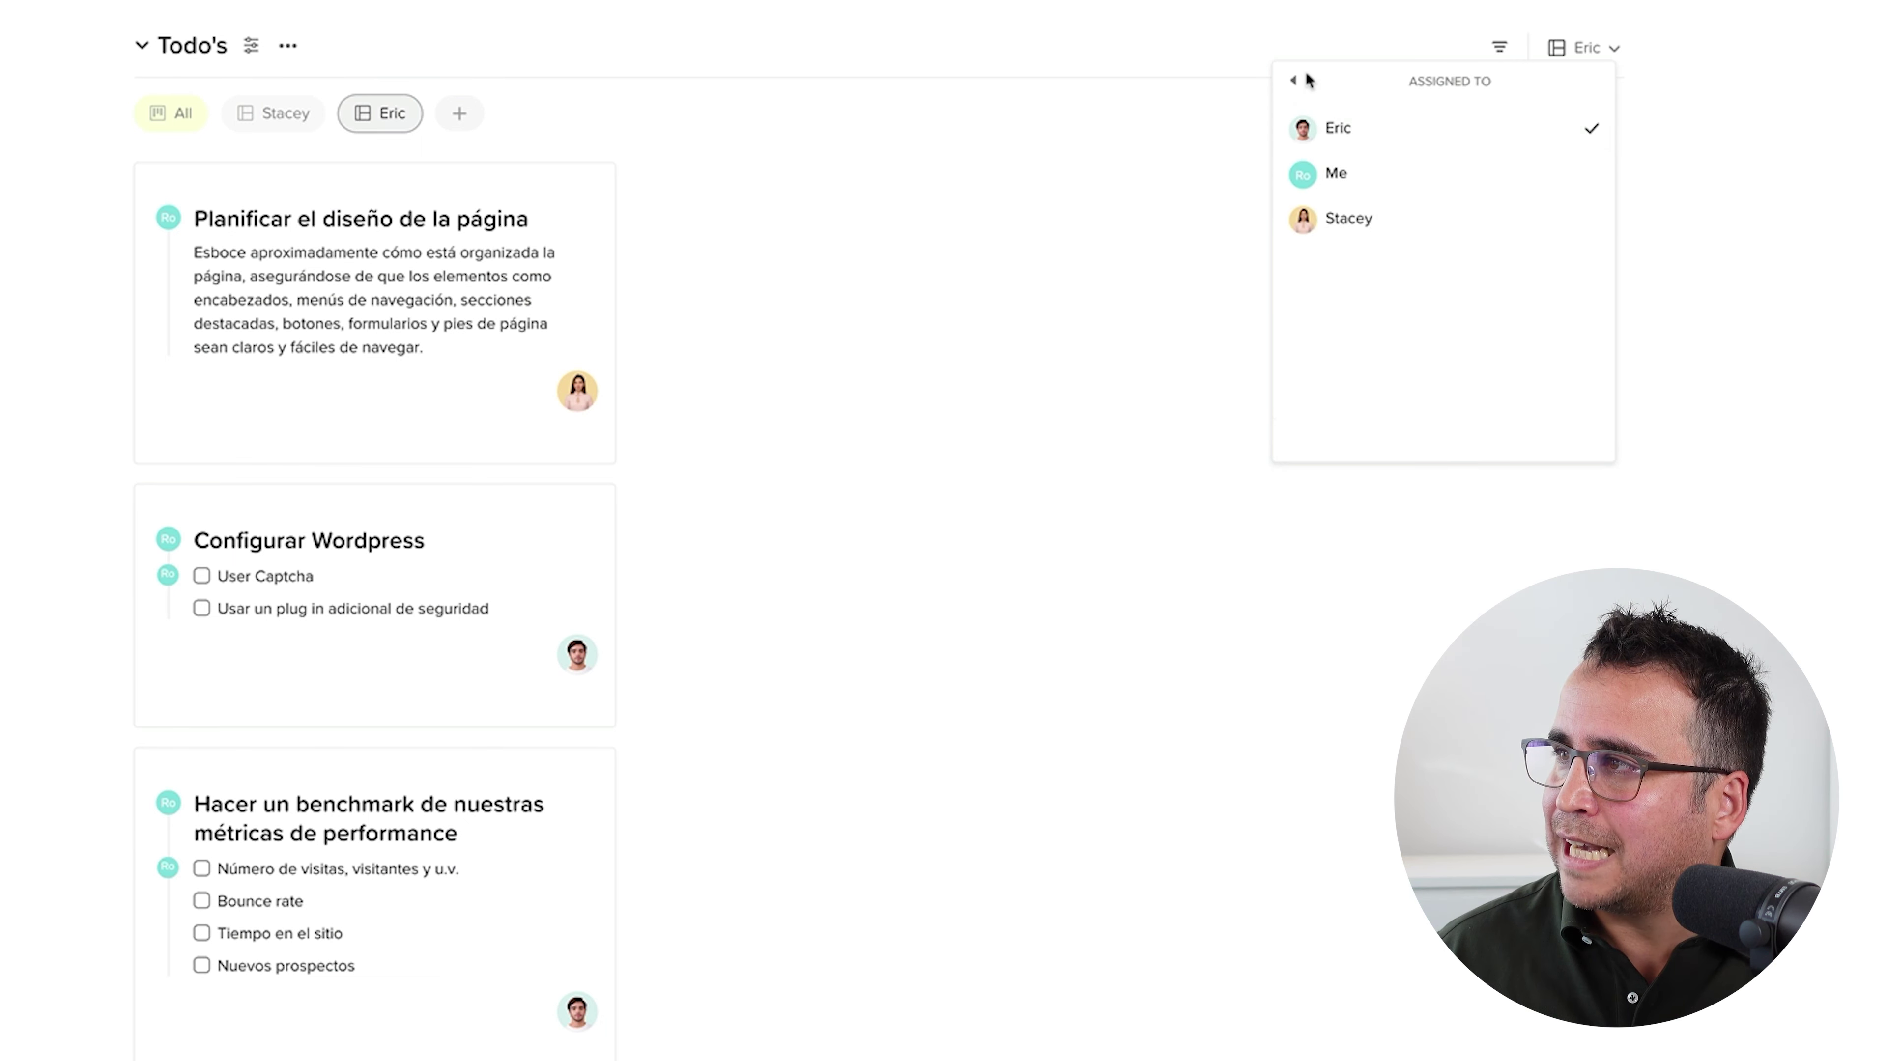
pyautogui.click(1293, 80)
pyautogui.click(1438, 380)
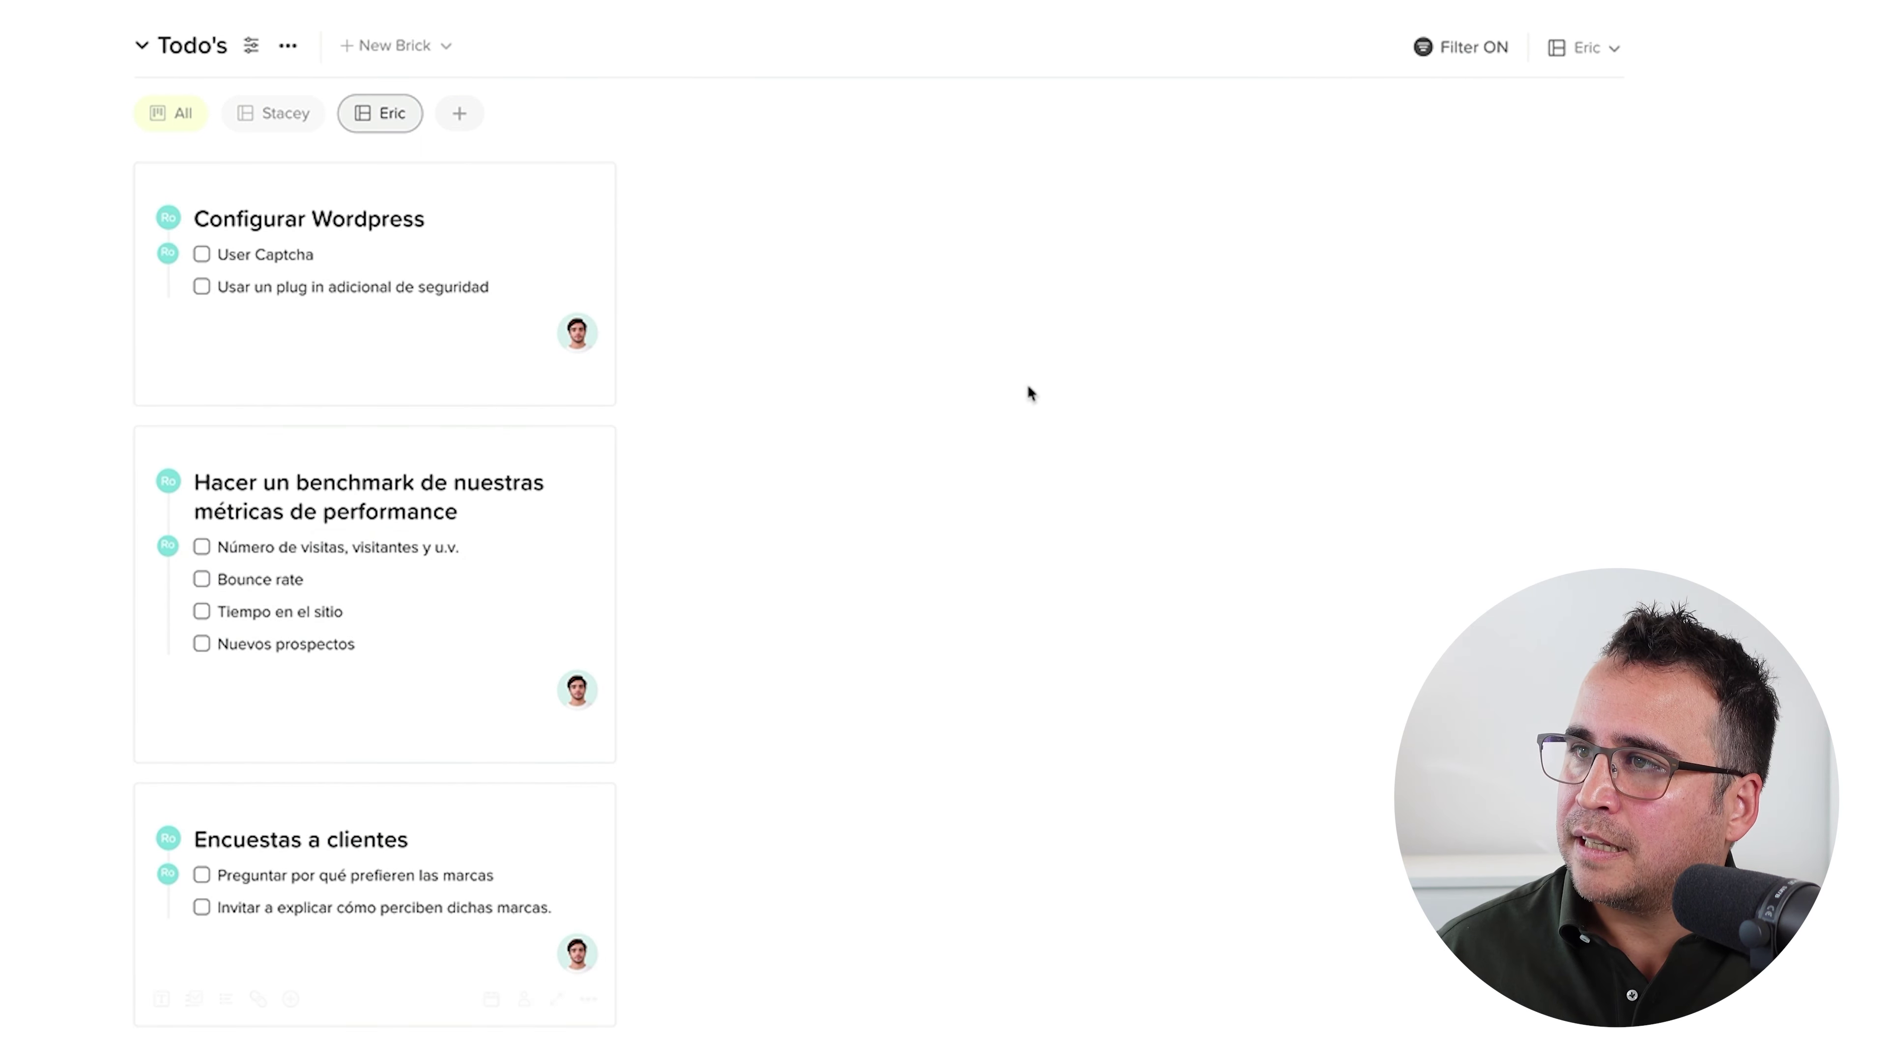
# Open the list of views available in the Todo's section.
pyautogui.click(1488, 58)
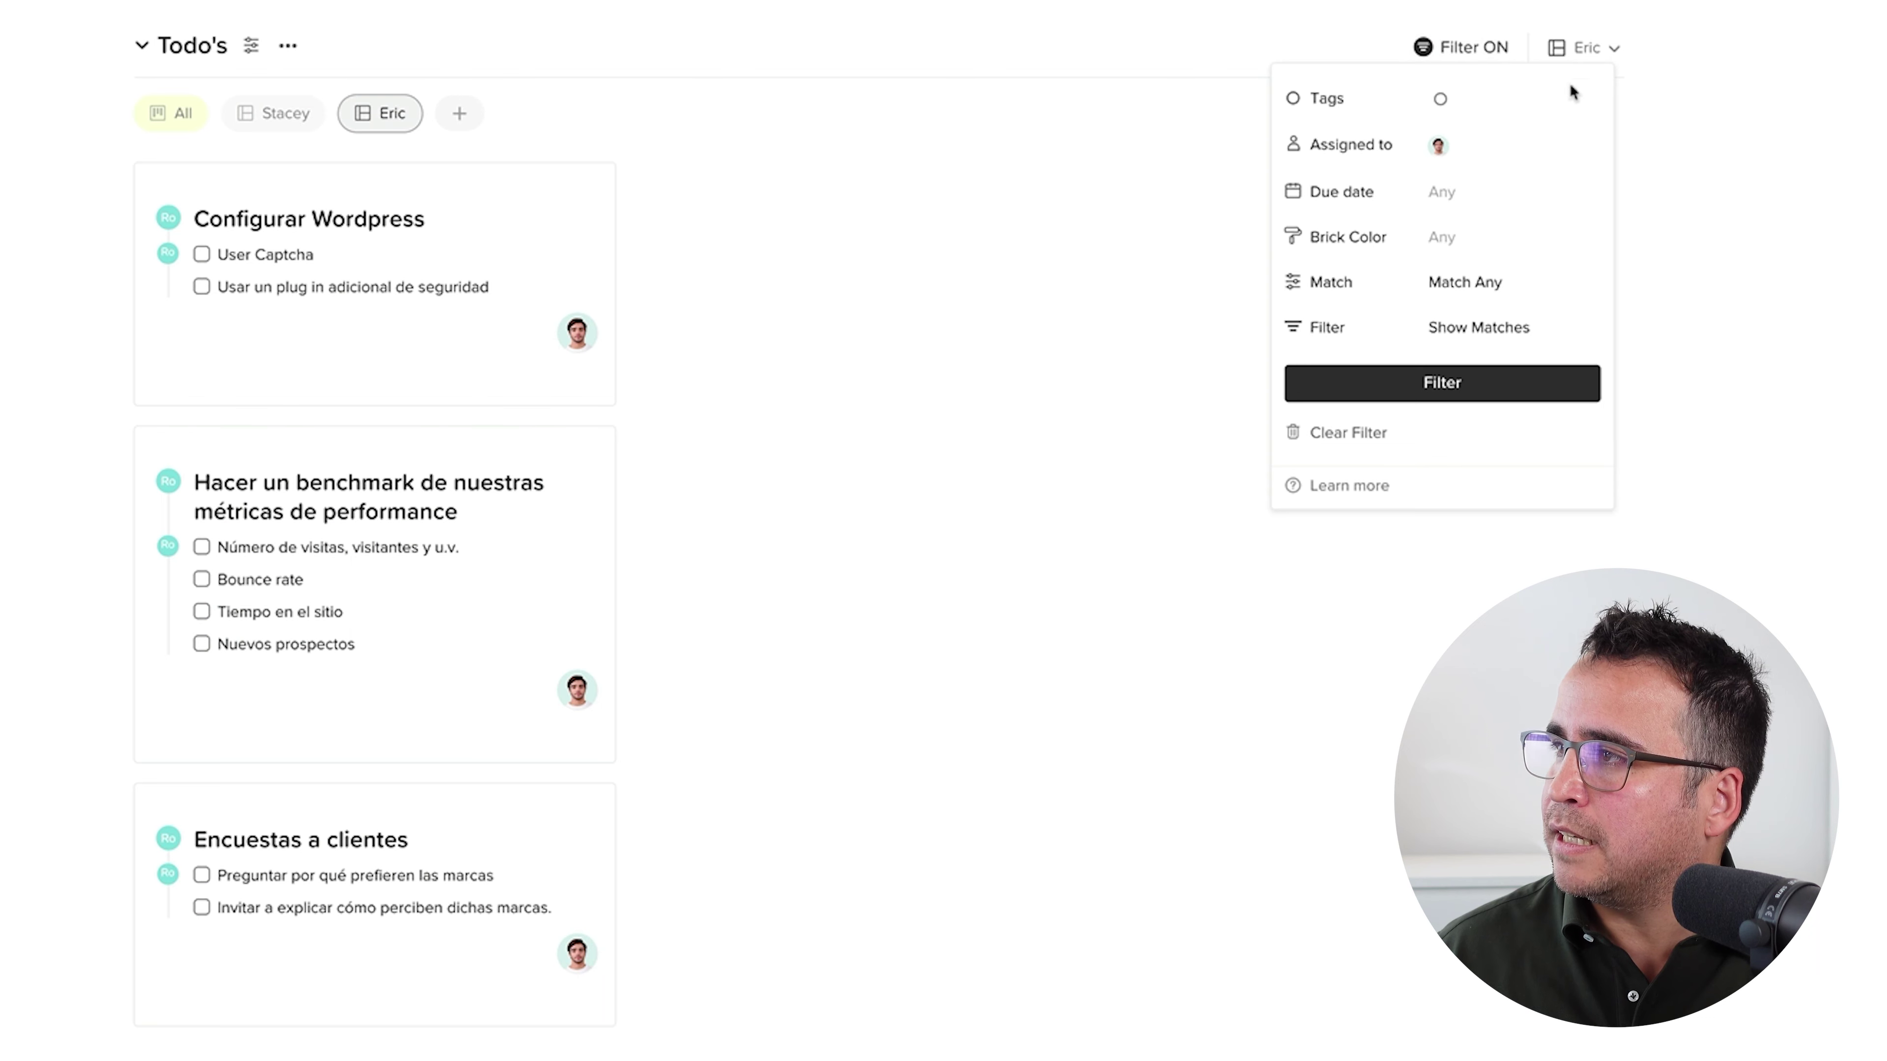
pyautogui.click(1586, 49)
pyautogui.click(1586, 49)
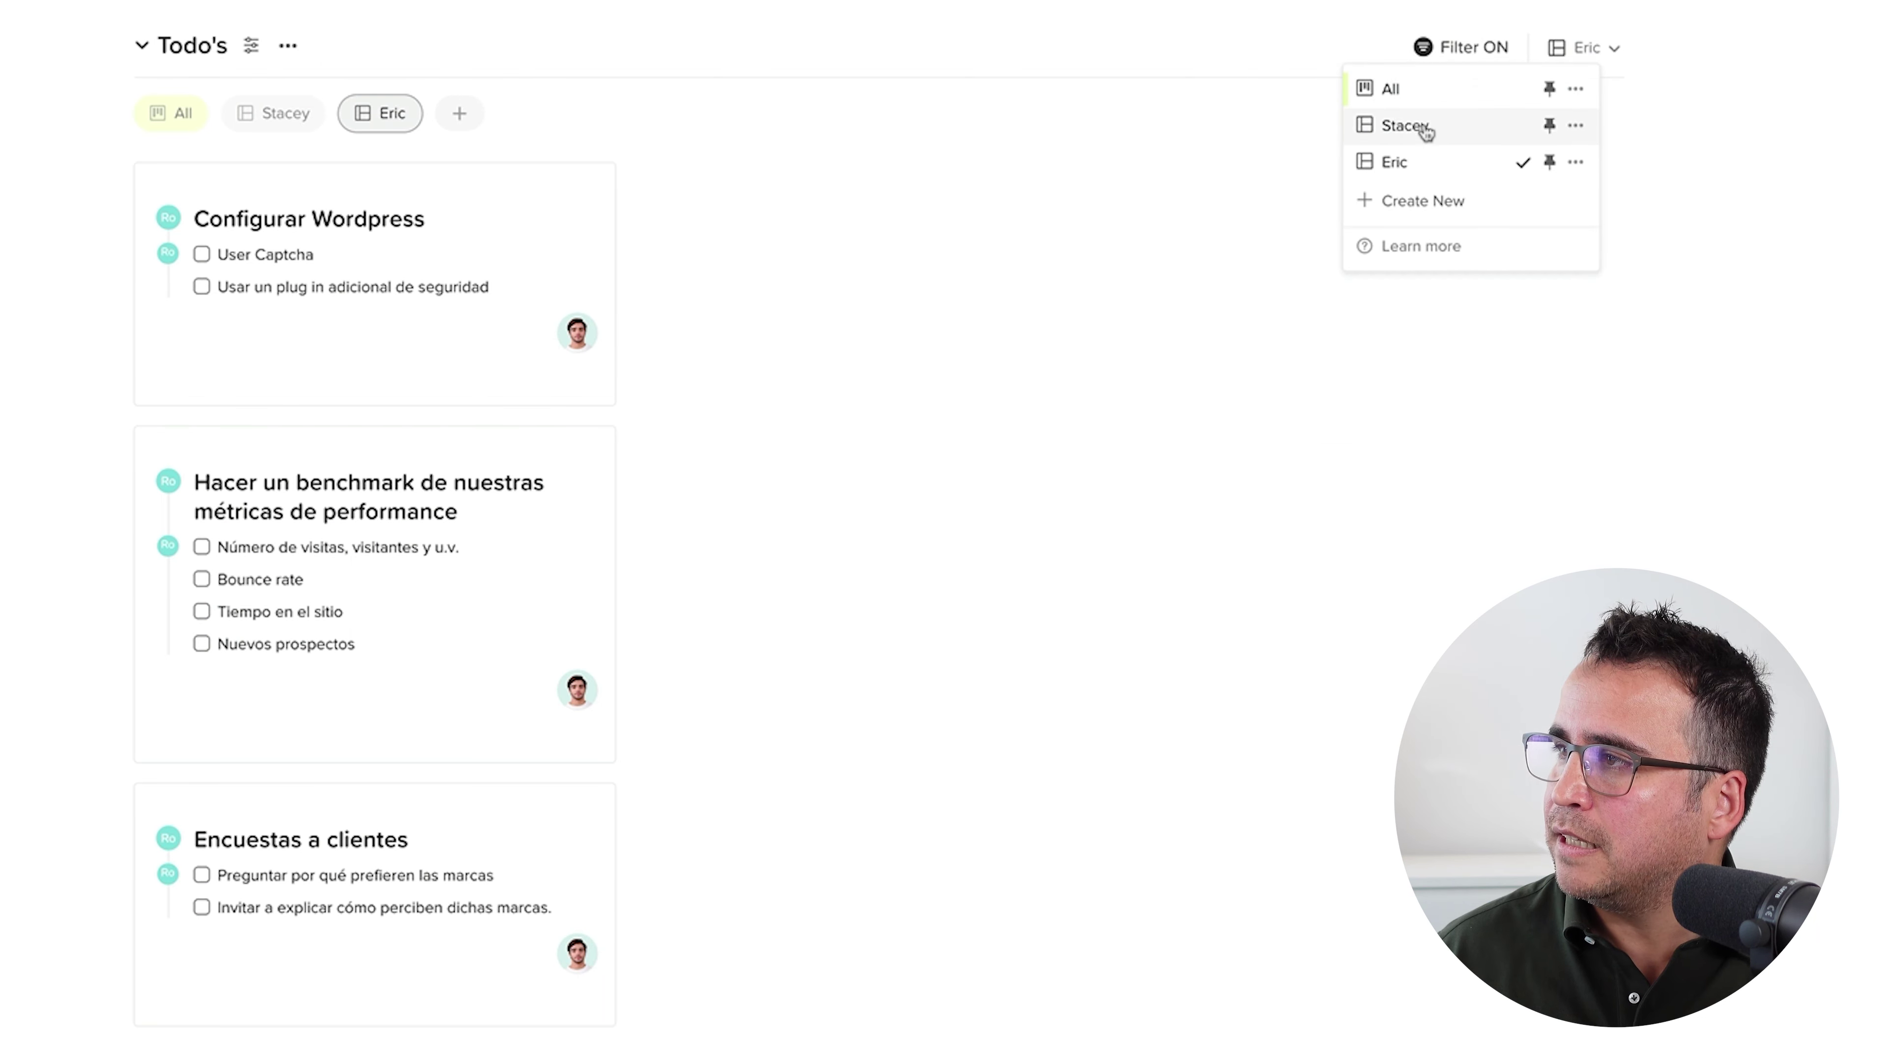